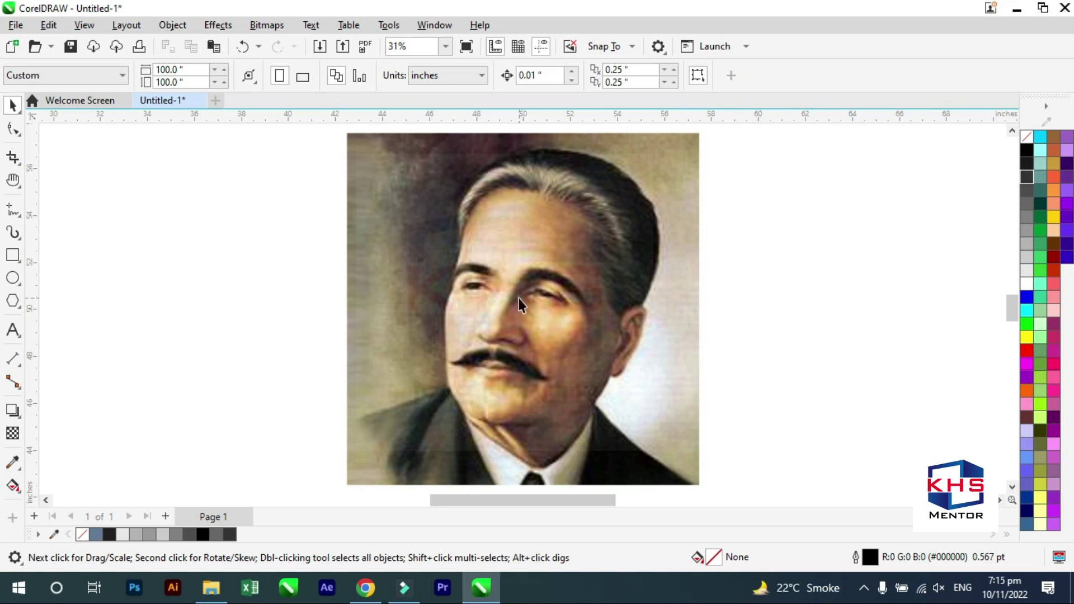
Delete the stray horizontal line and zoom back in on the portrait
scroll(518, 303, "down", 3)
left_click_drag(476, 190, 21, 350)
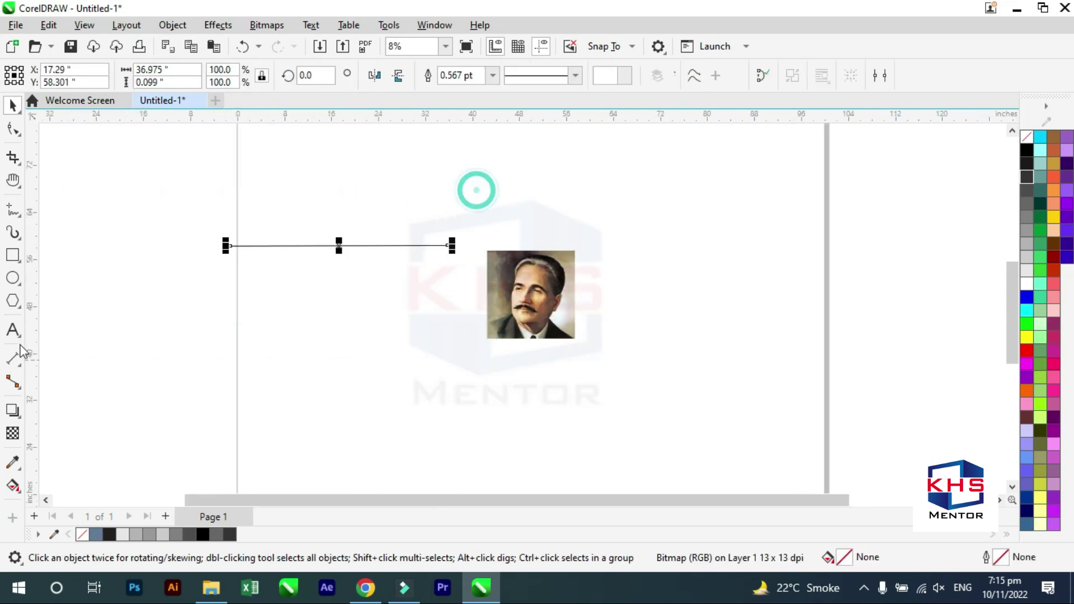
key("Delete")
left_click_drag(654, 218, 424, 386)
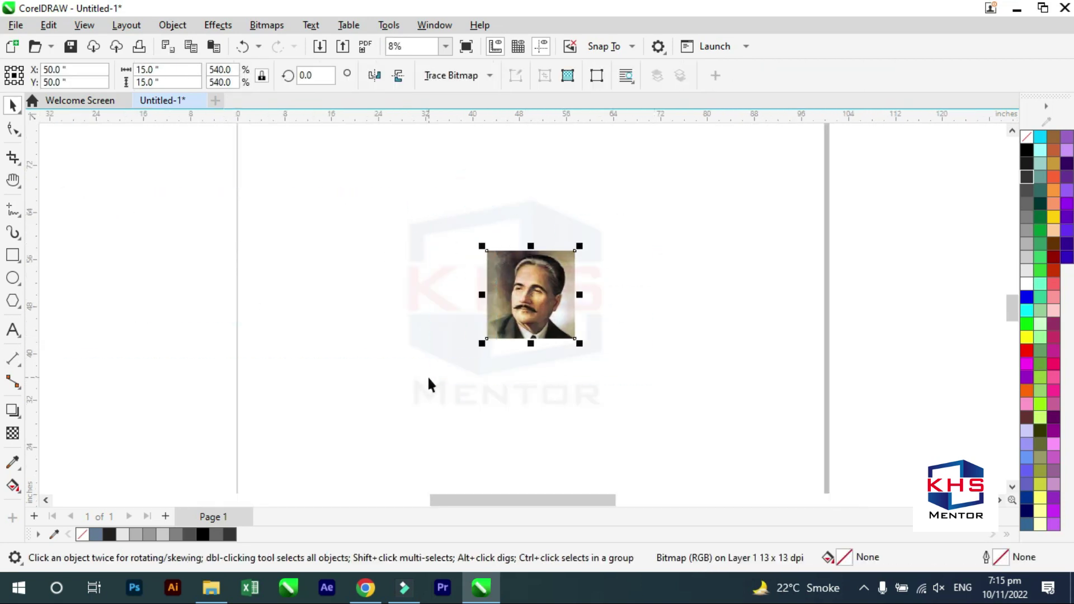
key("shift+F2")
left_click(300, 307)
Draw a square rectangle and centre it on the portrait
key("F5")
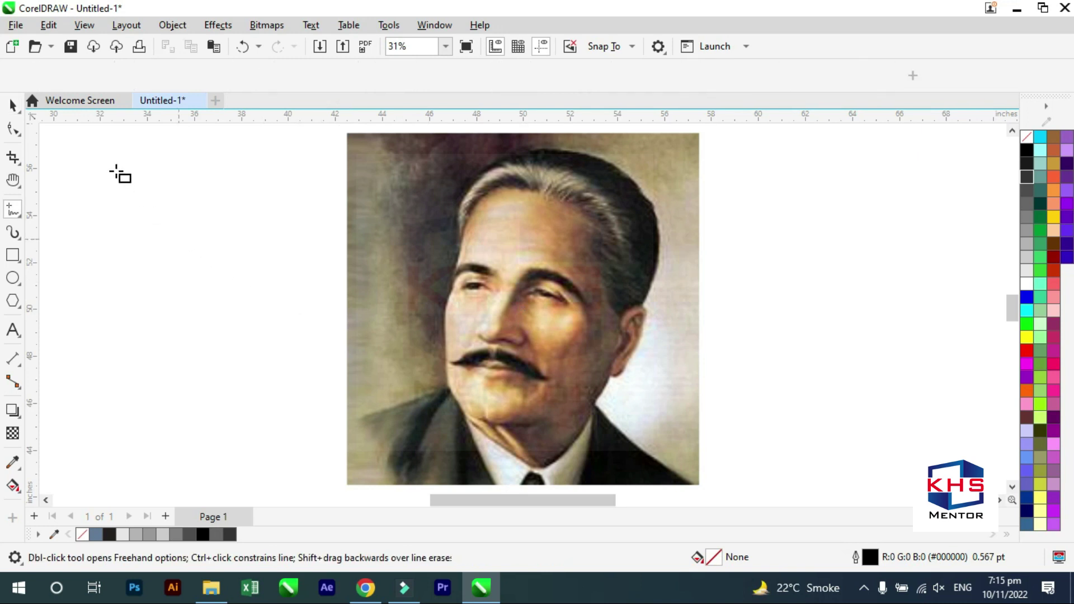
key("F6")
left_click_drag(114, 172, 314, 376)
key("space")
left_click(468, 304, "shift")
key("c")
key("e")
key("Escape")
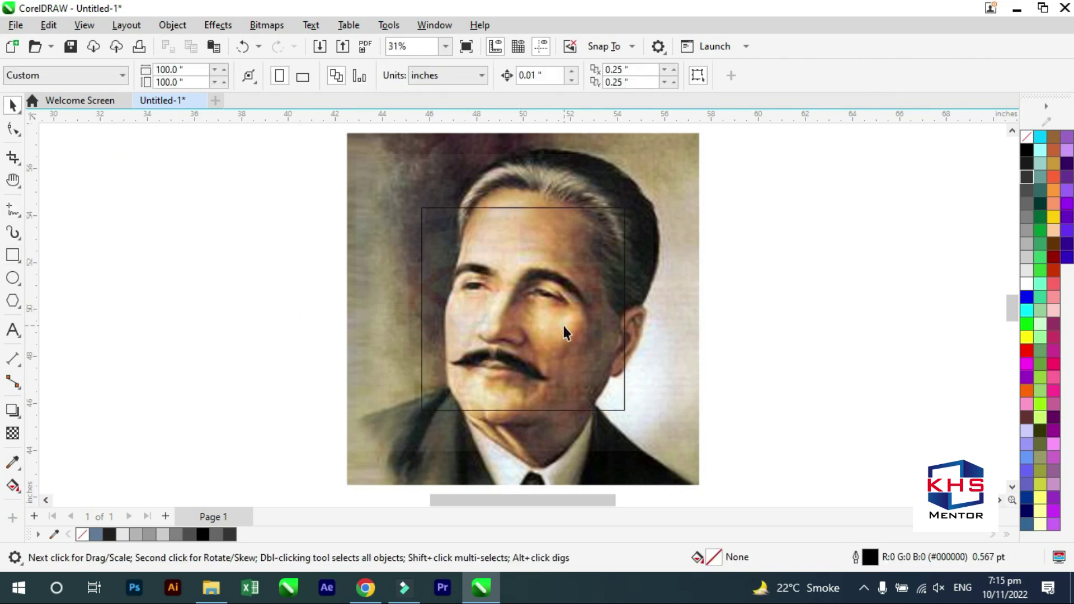
Resize the rectangle to exactly 15 × 15 so it covers the portrait
left_click(624, 215)
left_click_drag(628, 199, 710, 132)
double_click(167, 70)
type("1515")
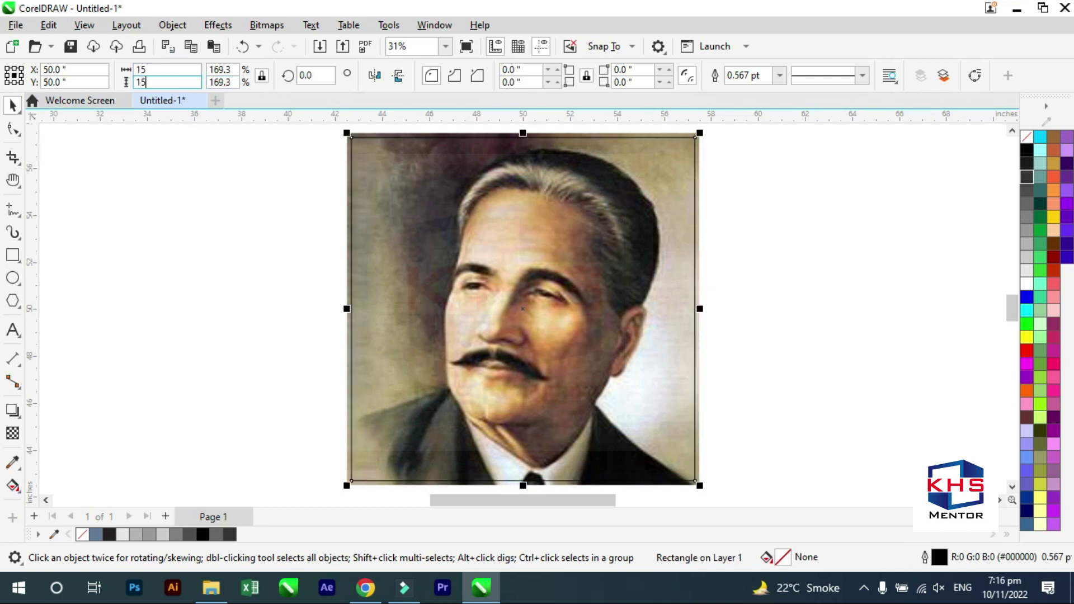
key("Return")
Shrink the rectangle to the portrait's right half and fill it black
left_click(716, 317)
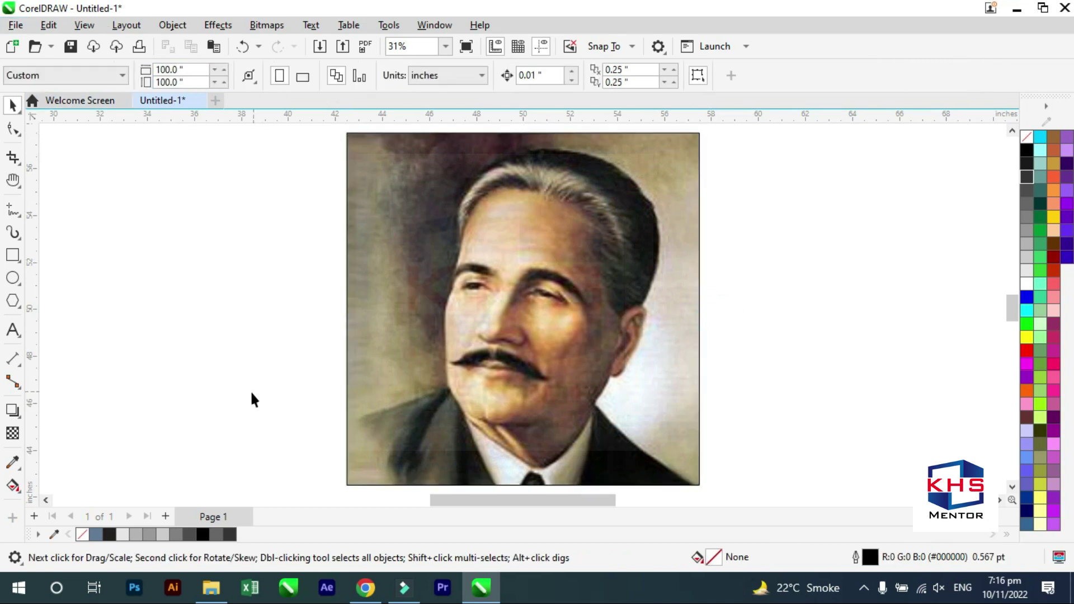
left_click(627, 250)
left_click_drag(342, 307, 515, 308)
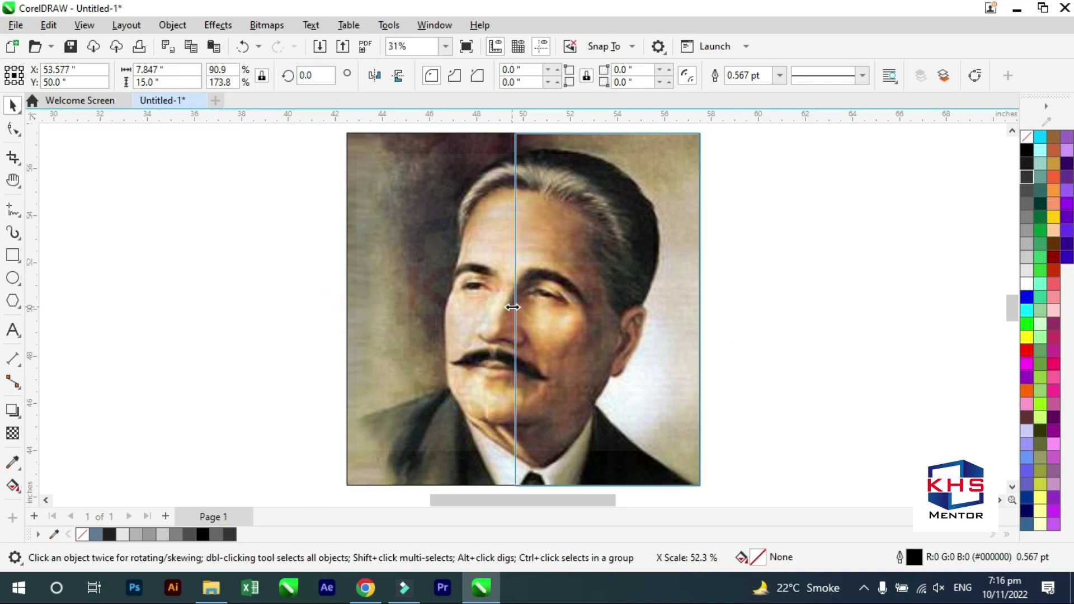
left_click(295, 277)
left_click(601, 254)
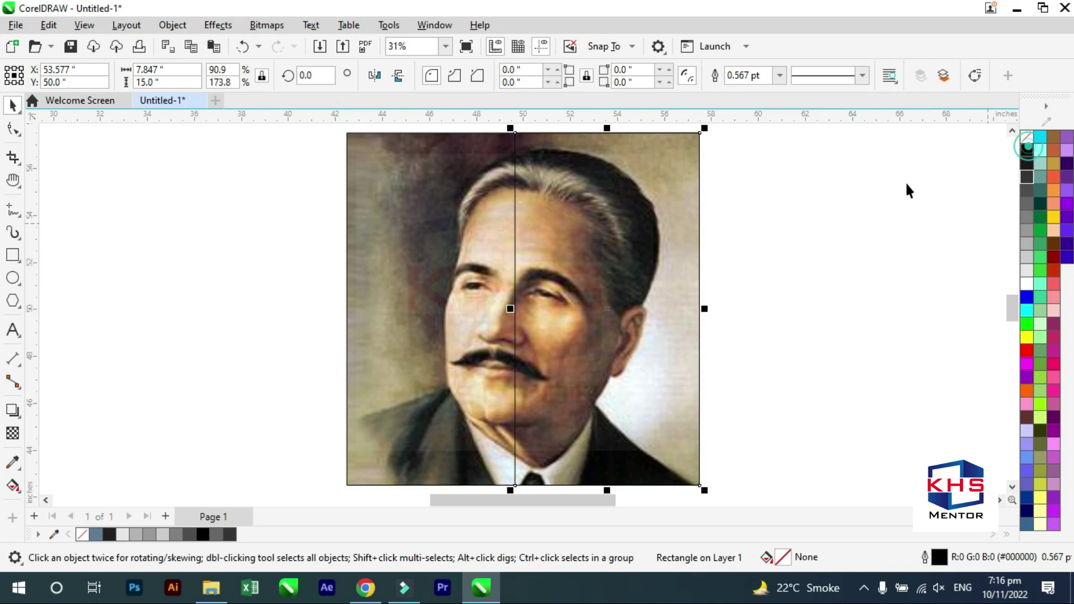
left_click(296, 341)
Type the title 'Dr. Allama Iqbal' on separate lines left of the portrait
key("F8")
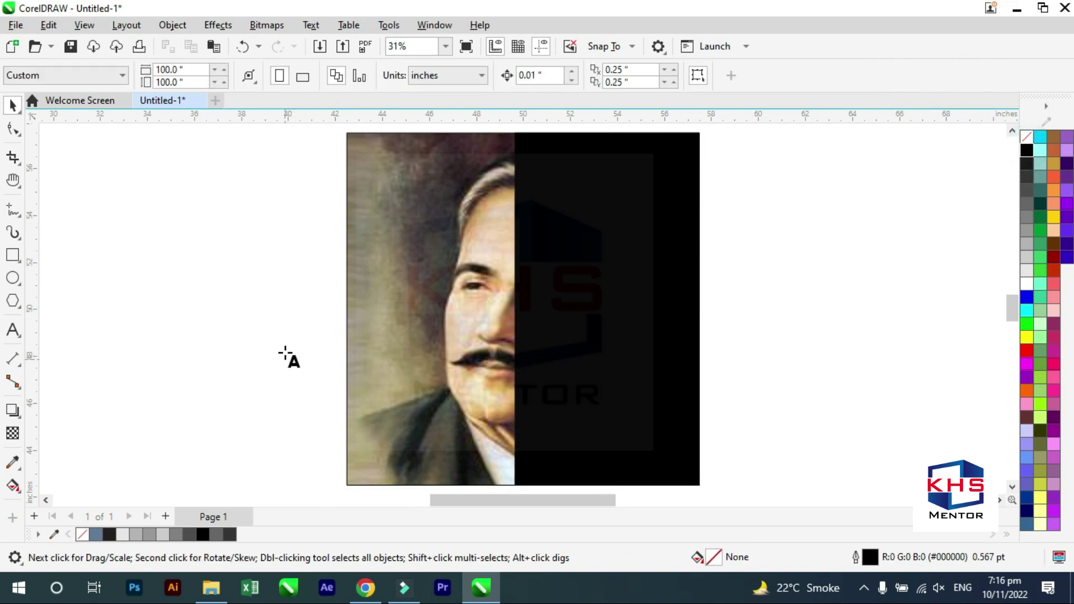
left_click(124, 256)
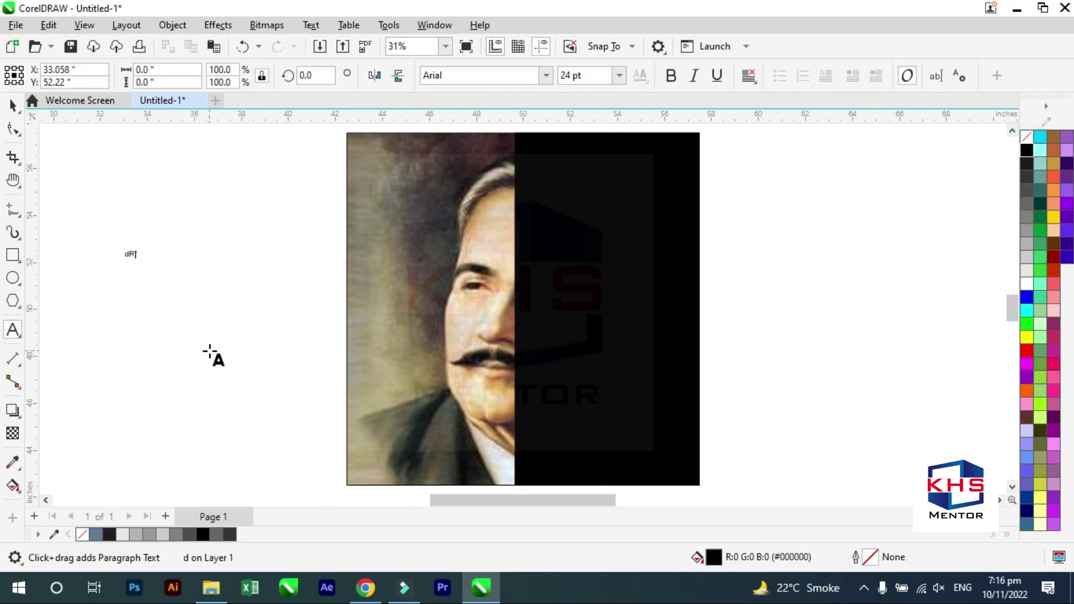
type("r. Allama Iqbal")
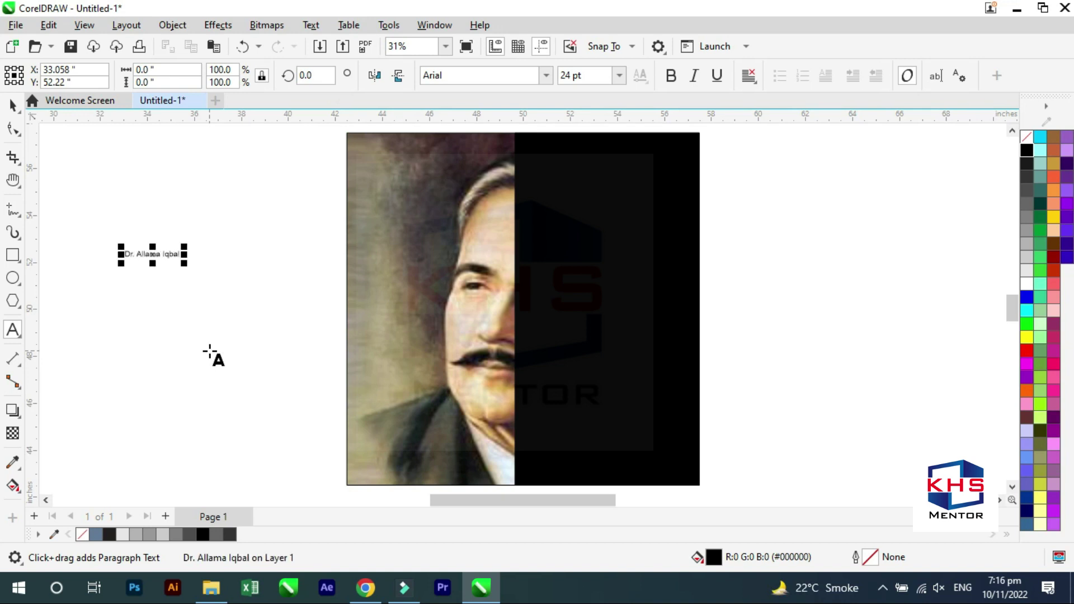
key("Return")
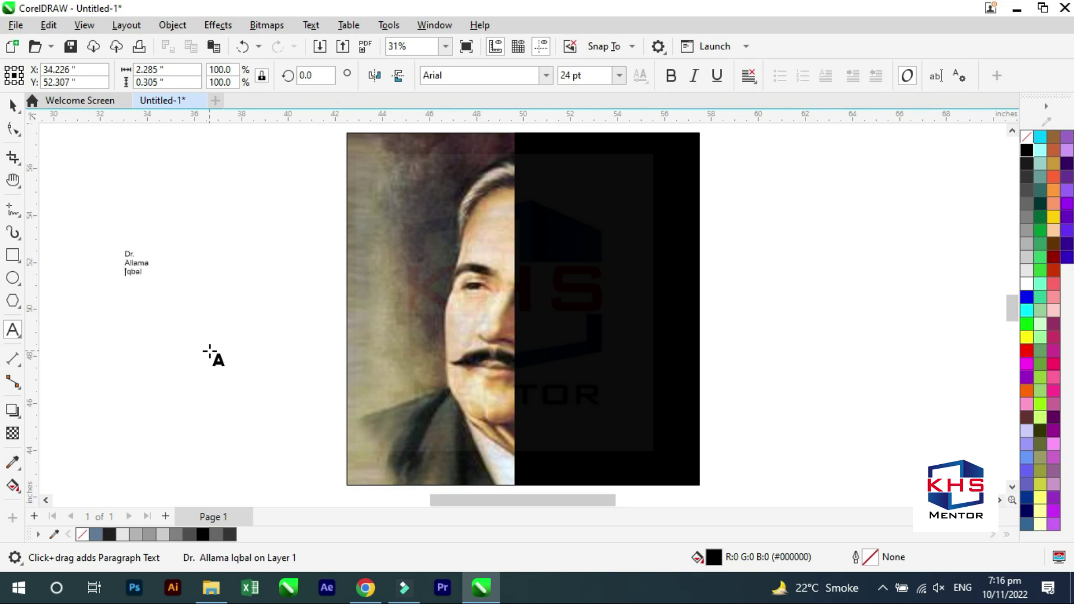
Convert the title to uppercase, enlarge it and move it right and down
key("ctrl+a")
key("shift+F3")
key("u")
key("Return")
key("ctrl+space")
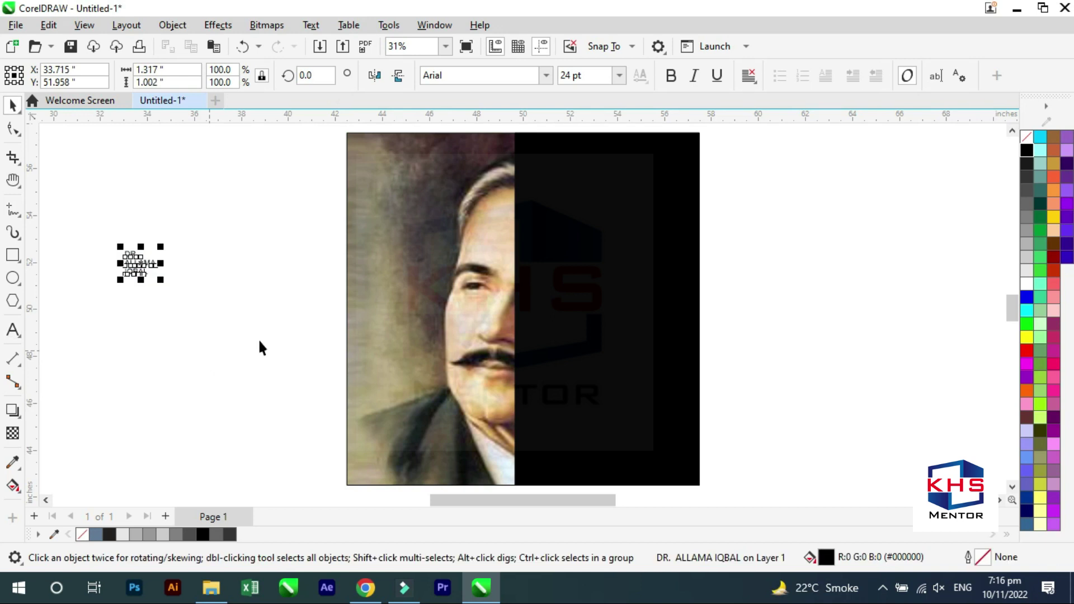
left_click_drag(161, 279, 246, 347)
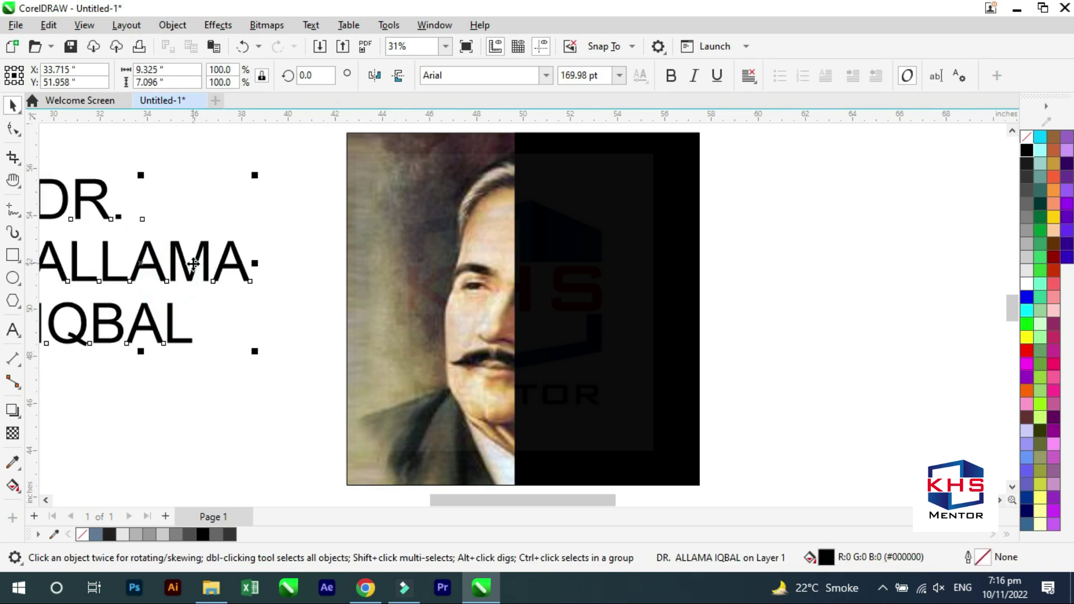
left_click_drag(192, 262, 263, 294)
Apply Gill Sans Ultra Bold to the title and shrink it to fit left of the portrait
left_click(545, 75)
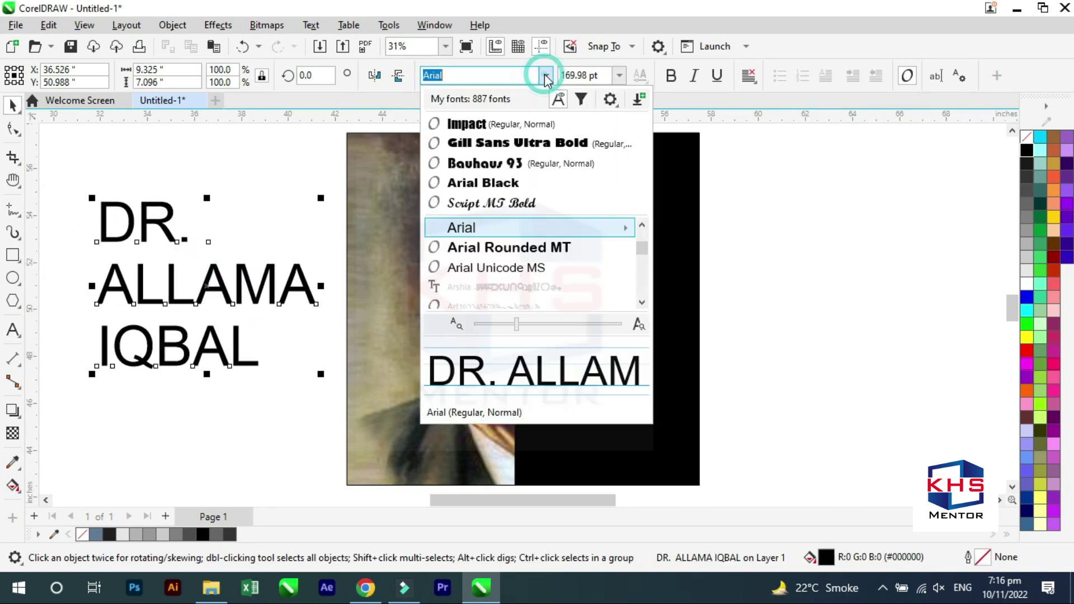
left_click(503, 141)
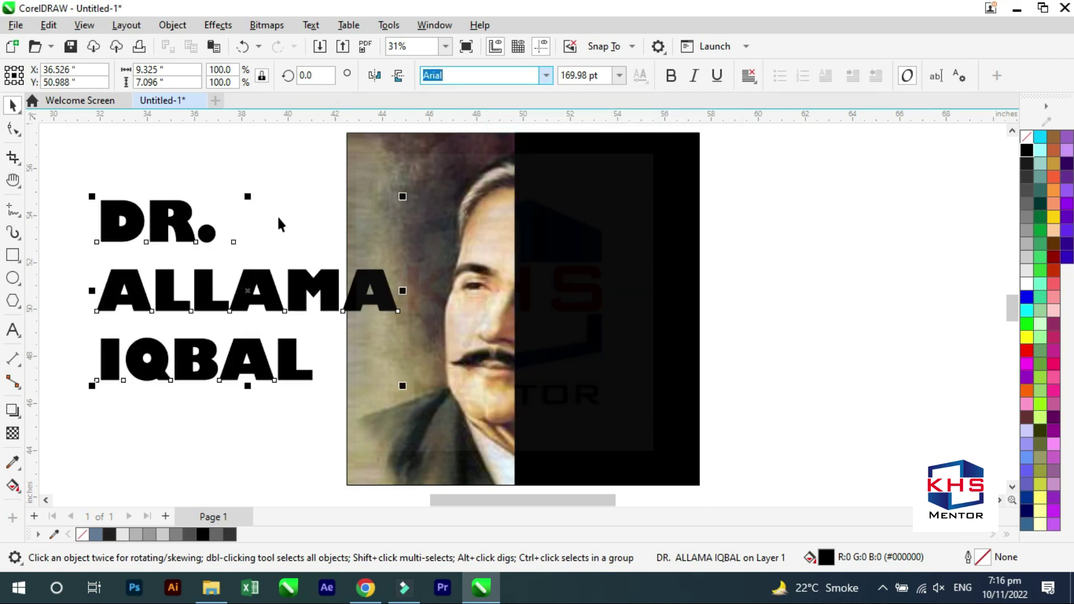
left_click(302, 276)
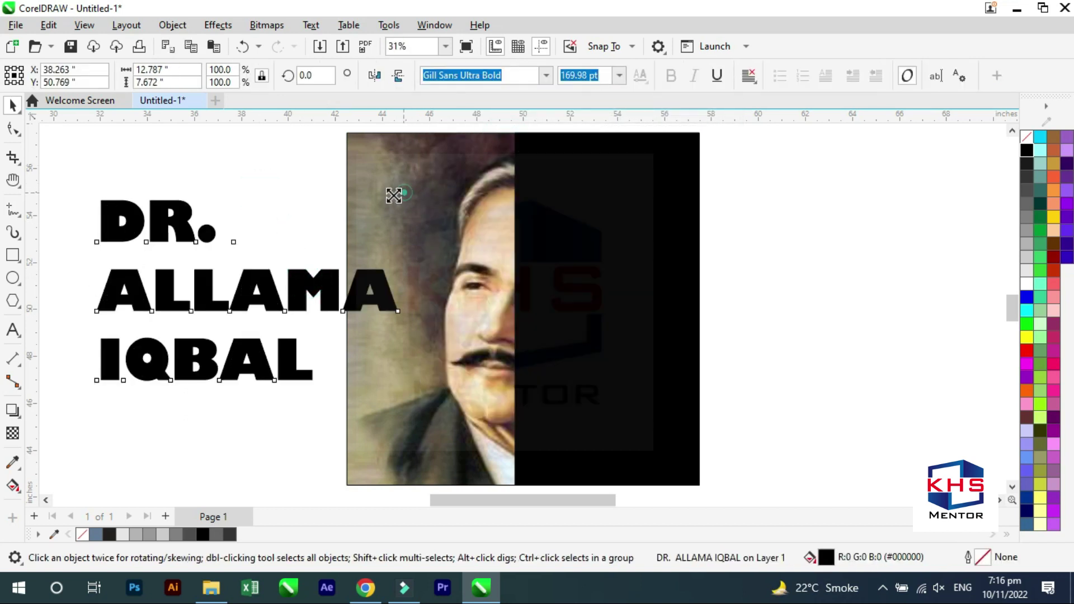
left_click_drag(396, 192, 343, 210)
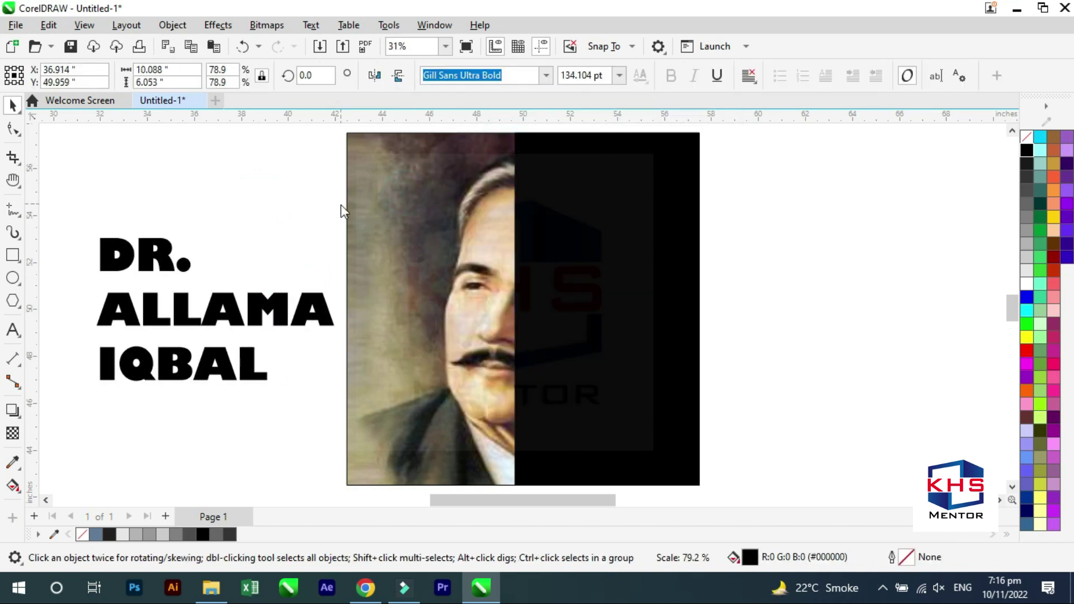
double_click(229, 313)
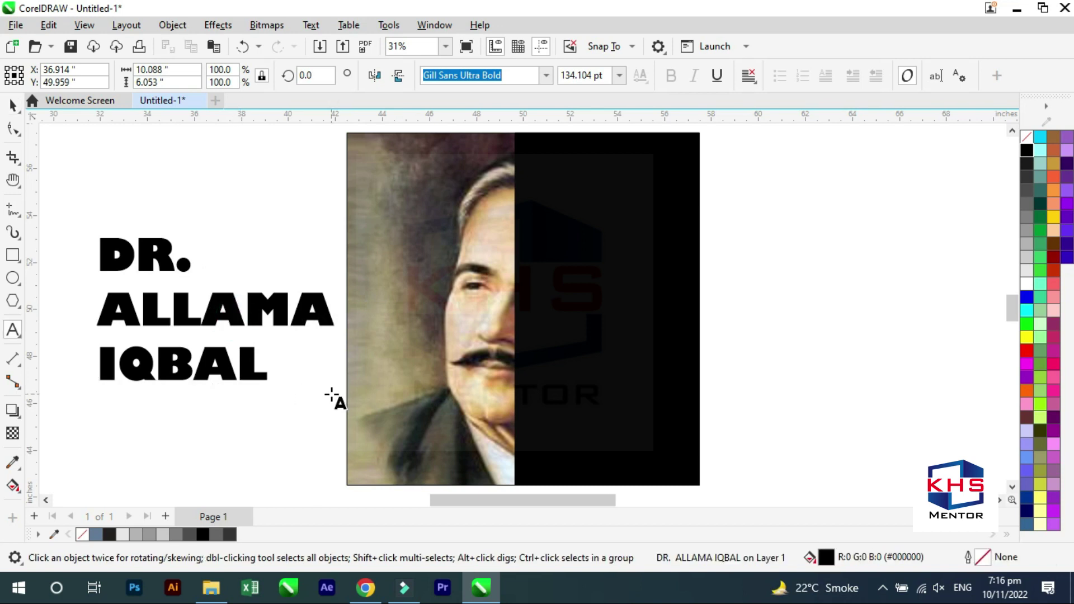
Add a new line 'Poet' below IQBAL in the title
key("Return")
type("Po")
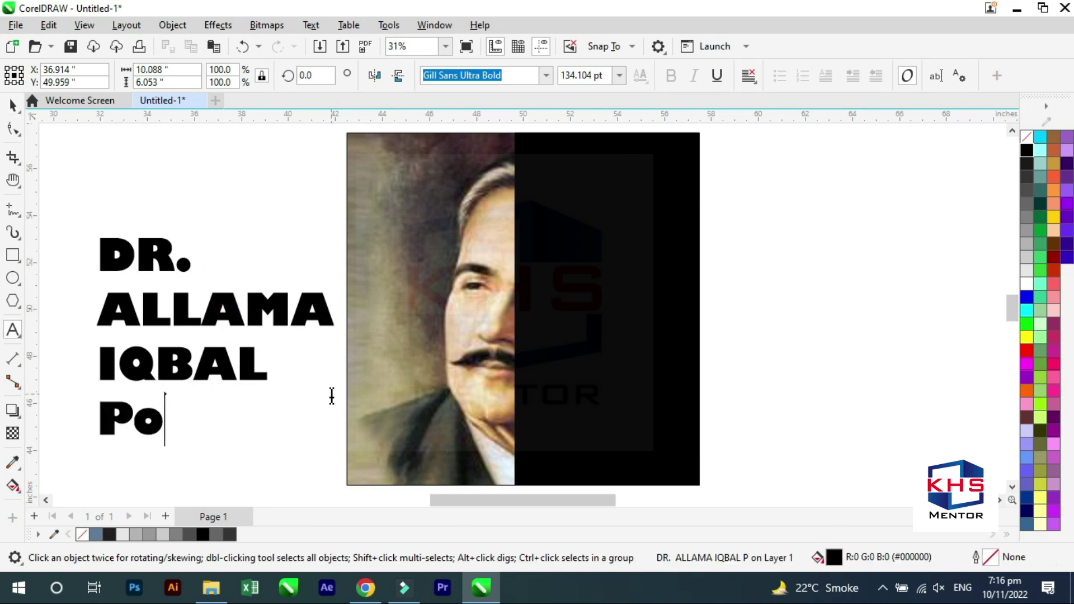
type("et")
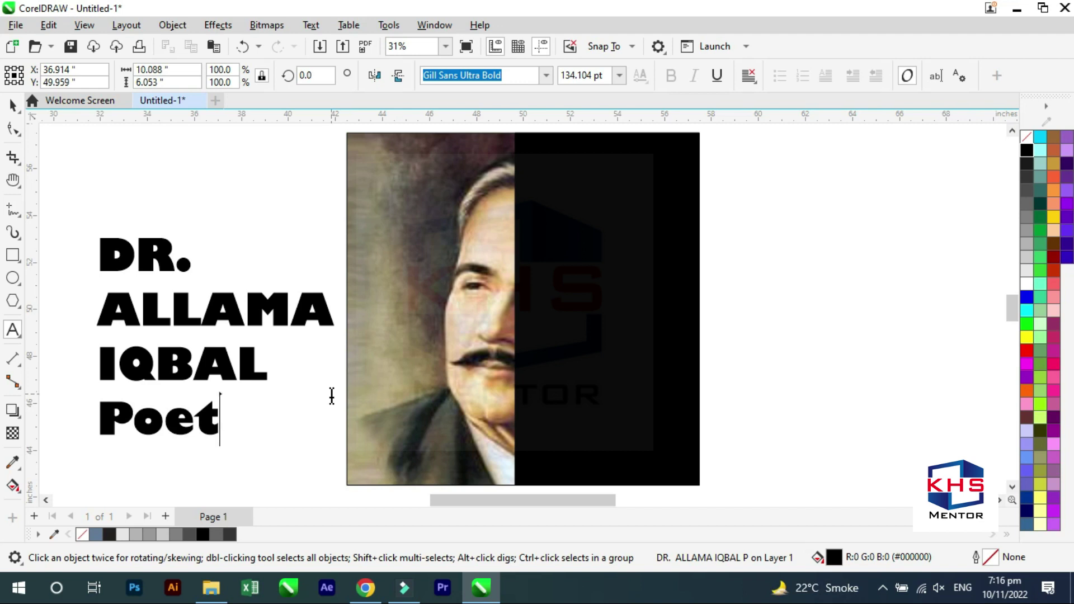
key("shift+Up")
key("shift+Home")
key("shift+Down")
Change the word Poet to uppercase POET
key("shift+F4")
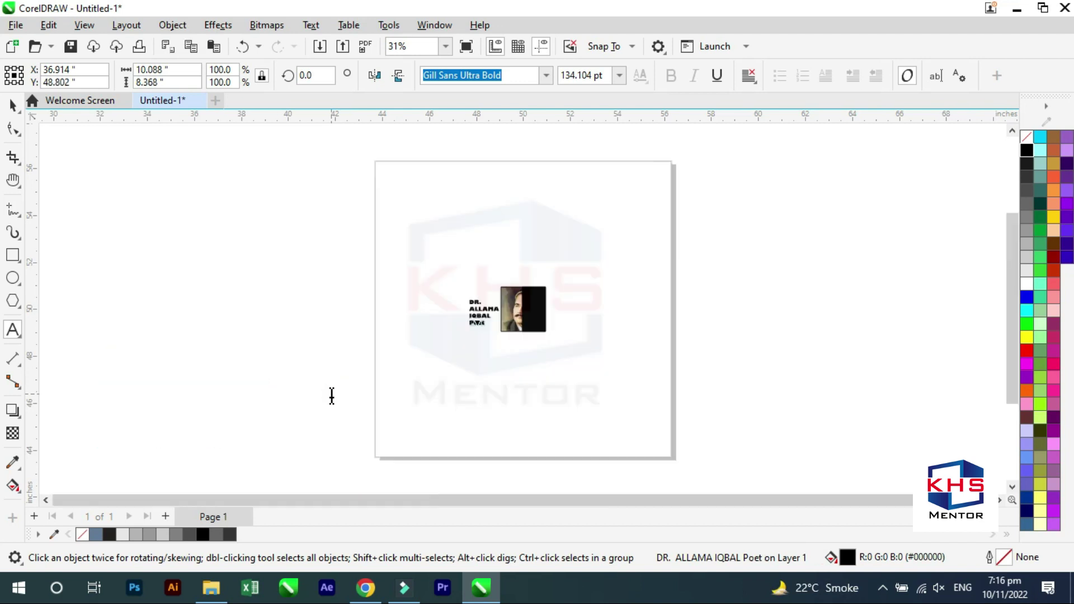
key("shift+F2")
key("Escape")
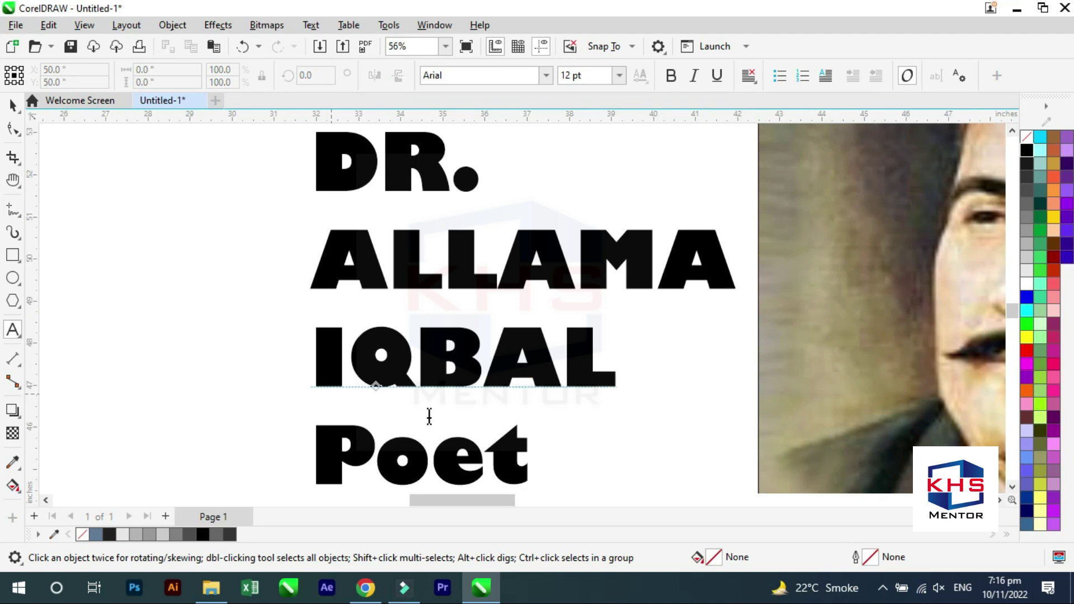
scroll(439, 422, "down", 1)
left_click(429, 442)
key("Home")
key("shift+End")
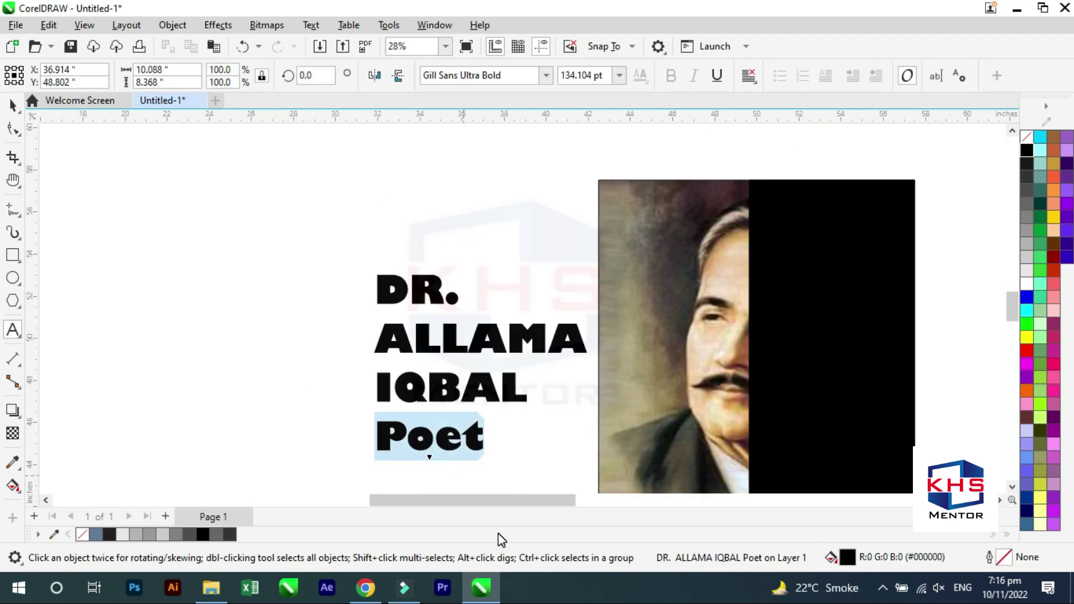
key("shift+F3")
key("Down")
key("Down")
key("Return")
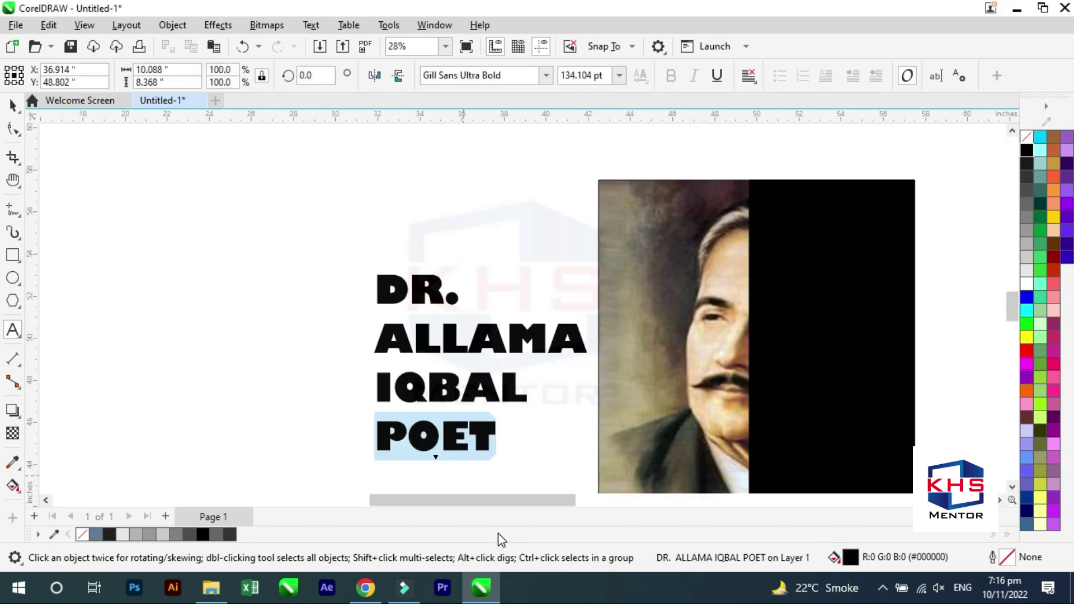
key("ctrl+space")
Align the title's centre to the black panel
left_click(805, 377, "shift")
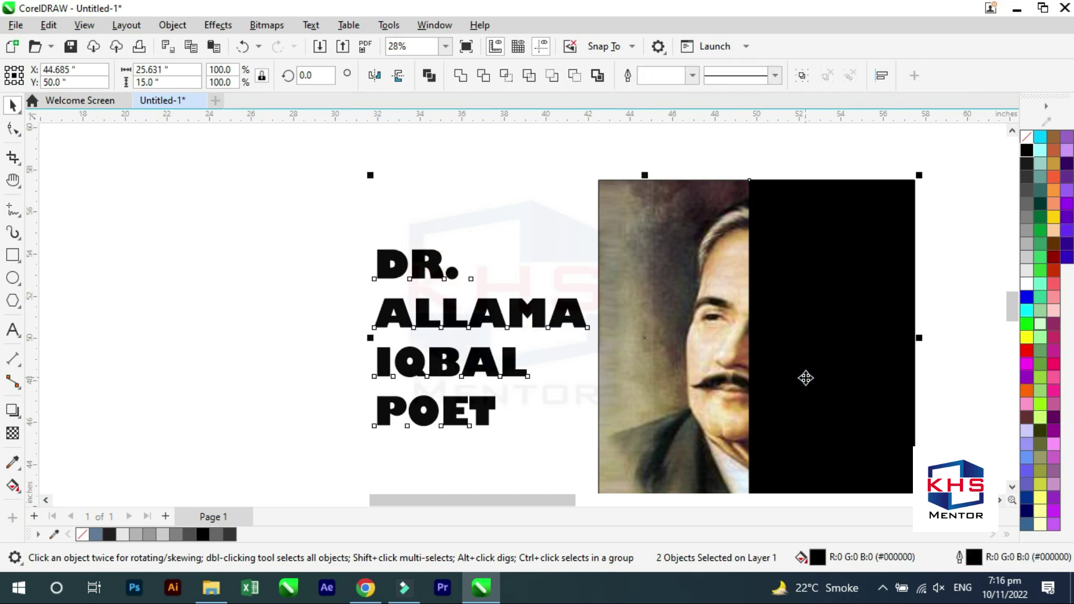
key("c")
key("e")
key("shift+F2")
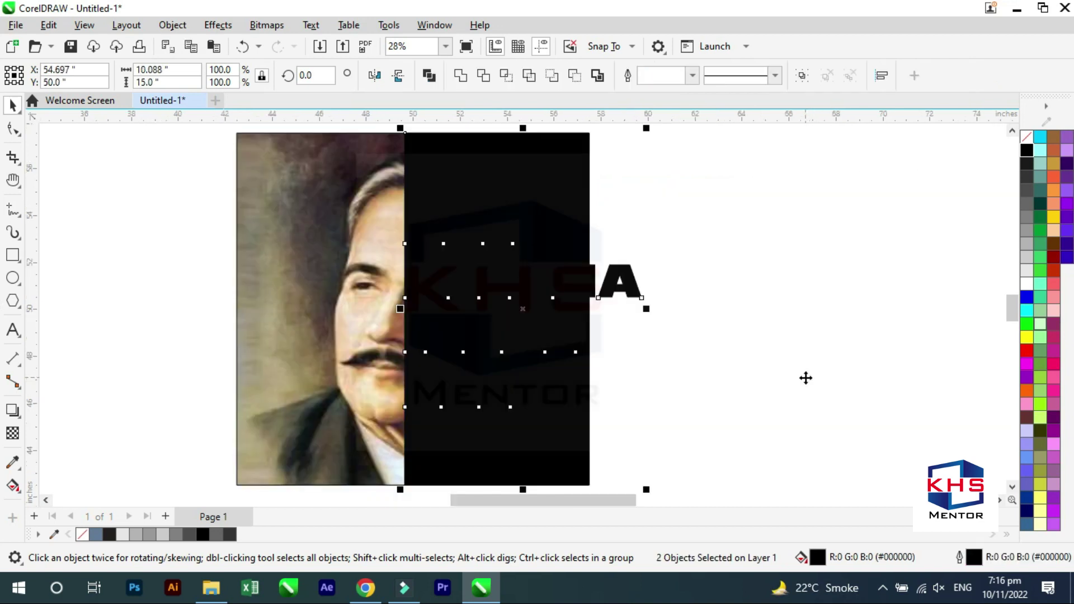
left_click(737, 260)
In wireframe view, shrink the title to about three quarters, move it to the panel top, fill white
key("shift+F9")
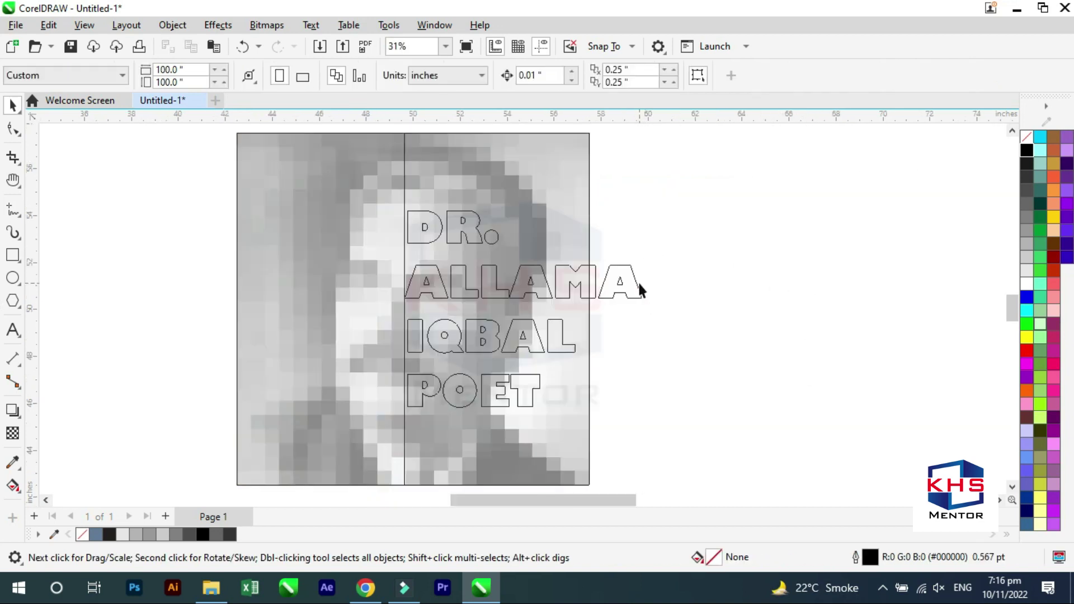
left_click(627, 277)
left_click_drag(647, 208, 588, 225)
left_click_drag(466, 274, 466, 165)
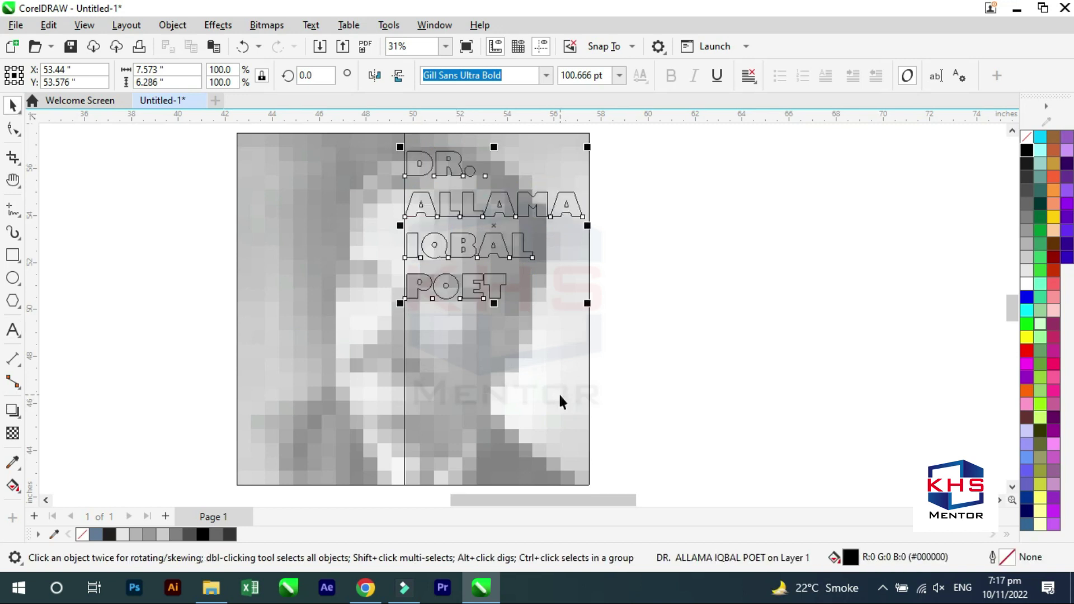
left_click(1027, 285)
Type 'National Hero' on a new line after POET
key("F8")
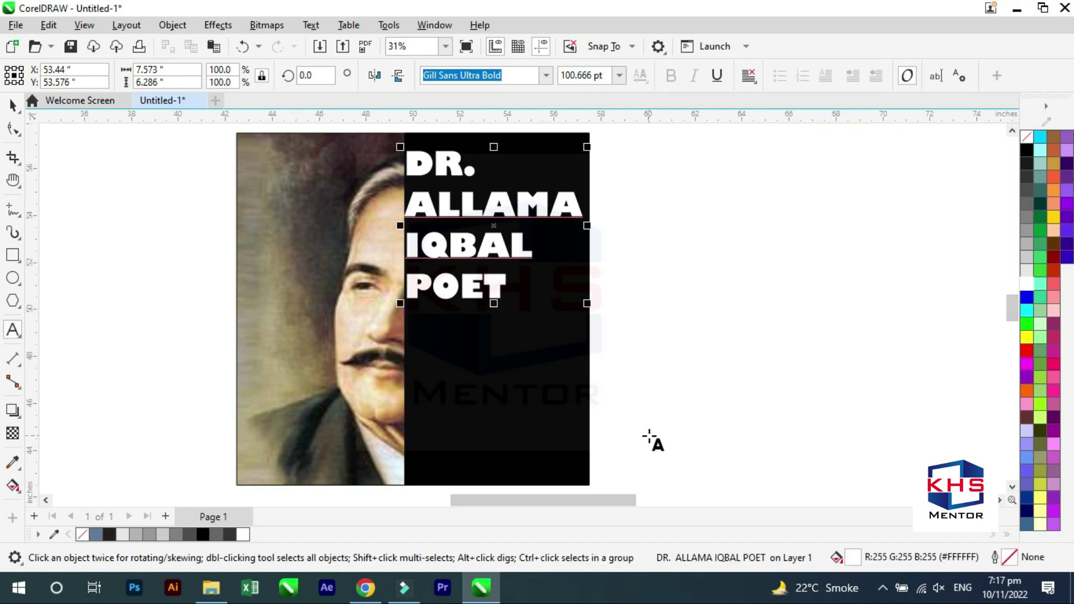
key("Return")
type("P")
key("BackSpace")
type("P")
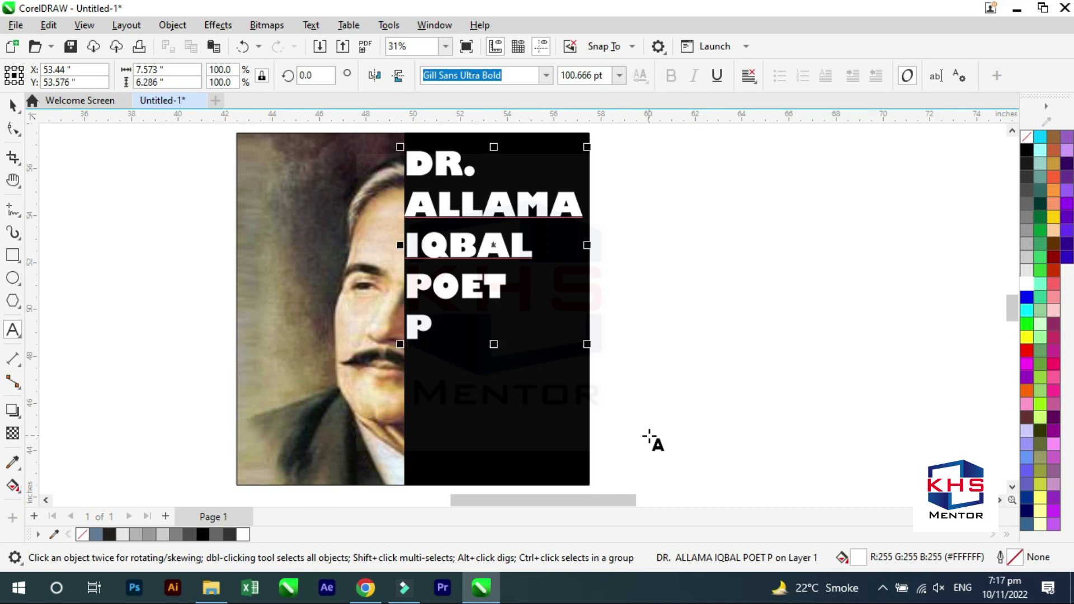
key("BackSpace")
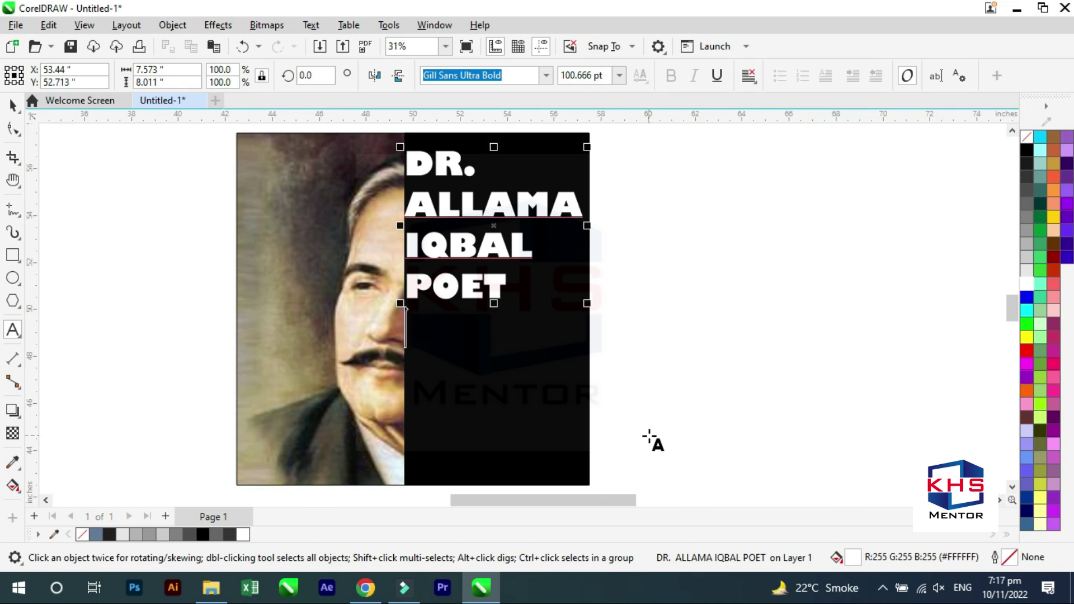
type("Paki")
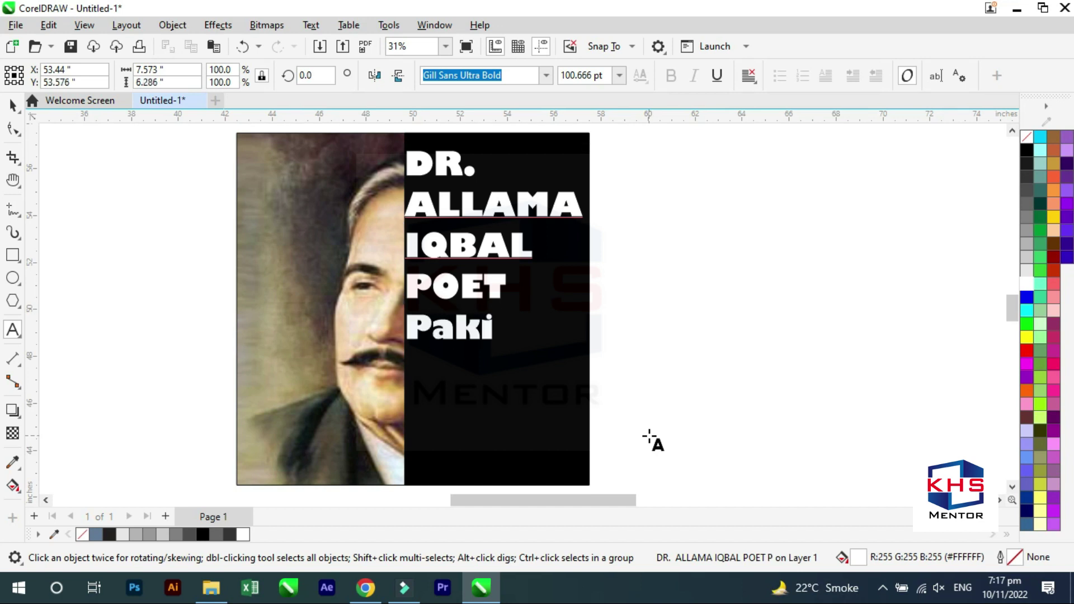
key("BackSpace")
key("BackSpace")
key("BackSpace")
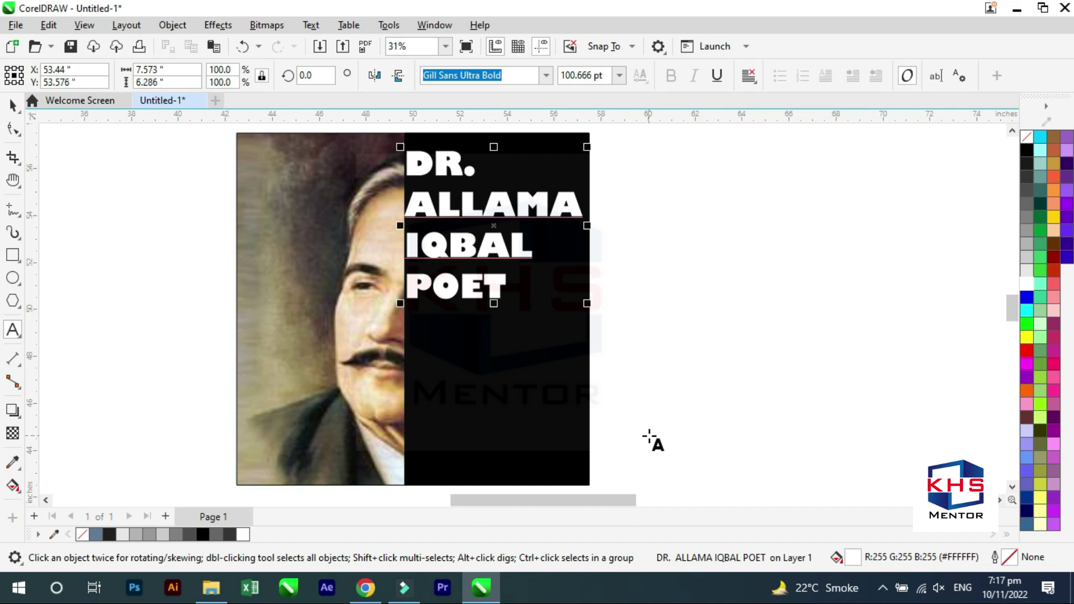
type("Natio")
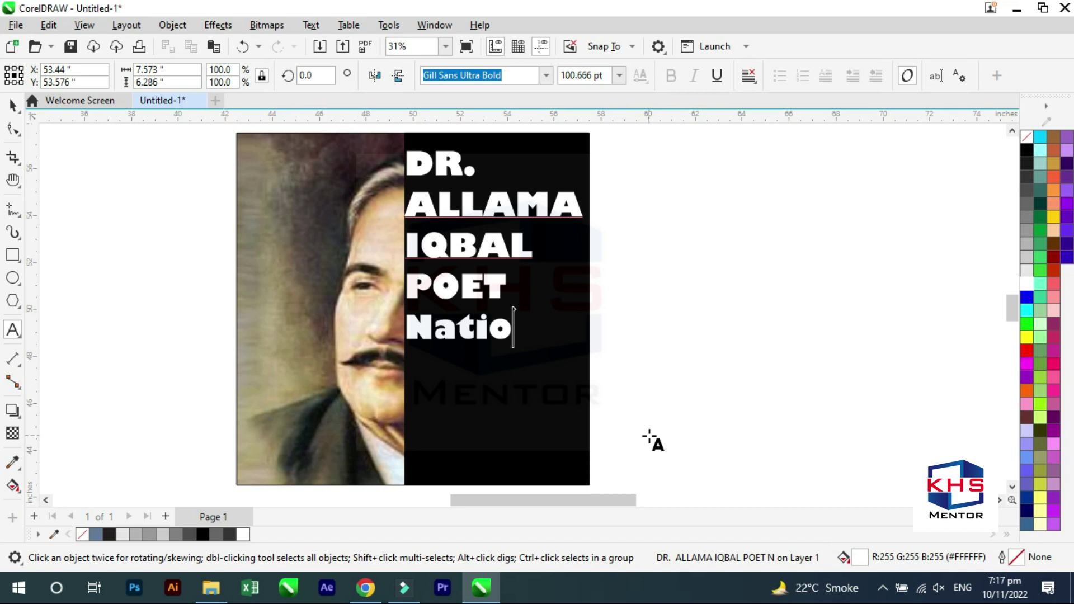
type("nal ")
type("Hero")
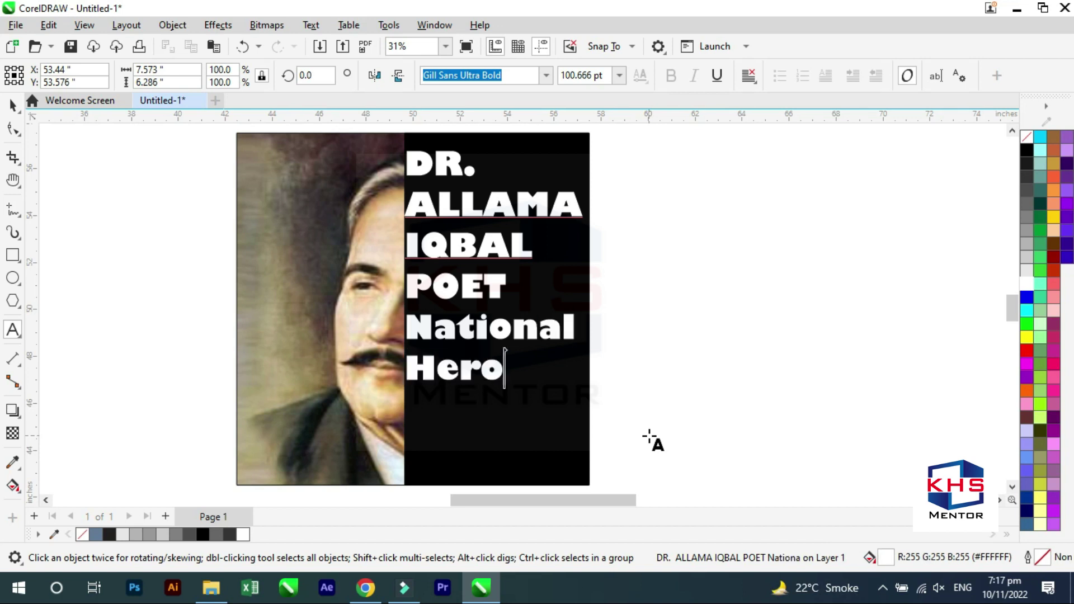
Select all of the title text for a case change
key("ctrl+space")
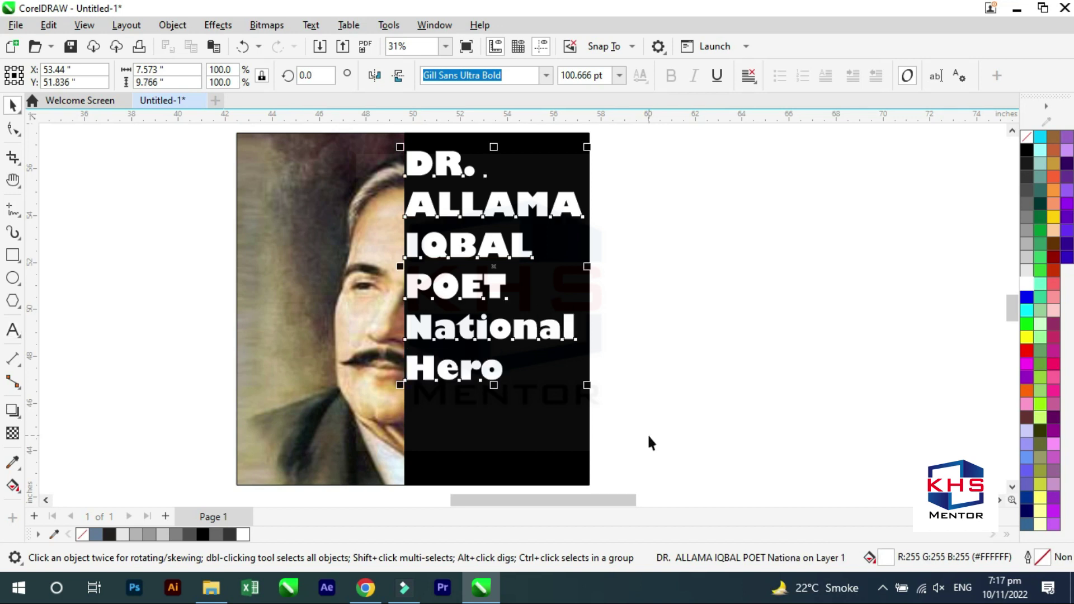
key("ctrl+space")
key("ctrl+a")
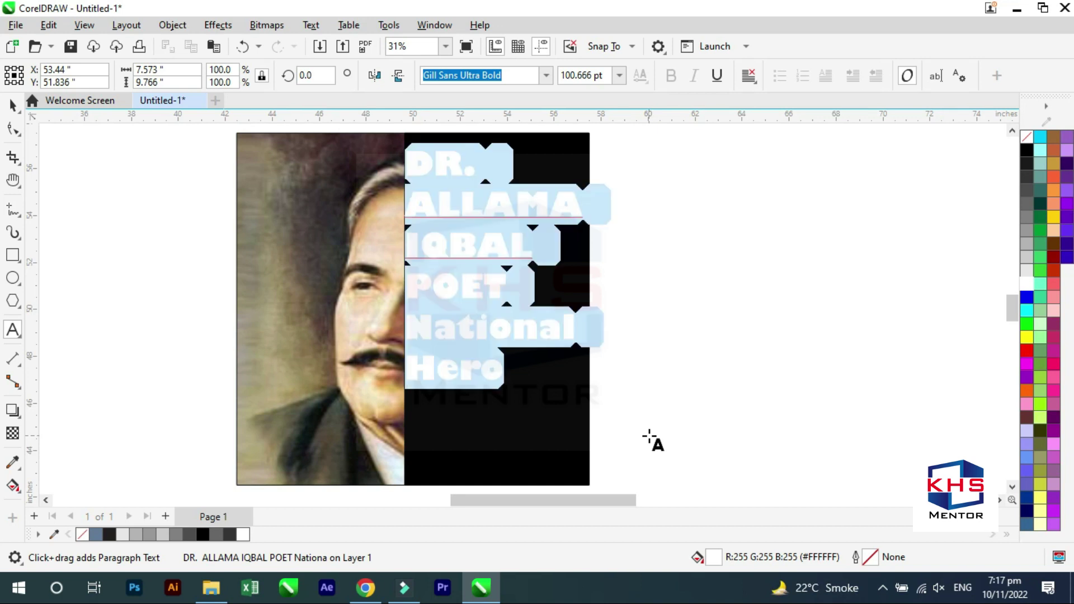
scroll(649, 439, "down", 3)
scroll(649, 439, "up", 5)
scroll(643, 439, "down", 2)
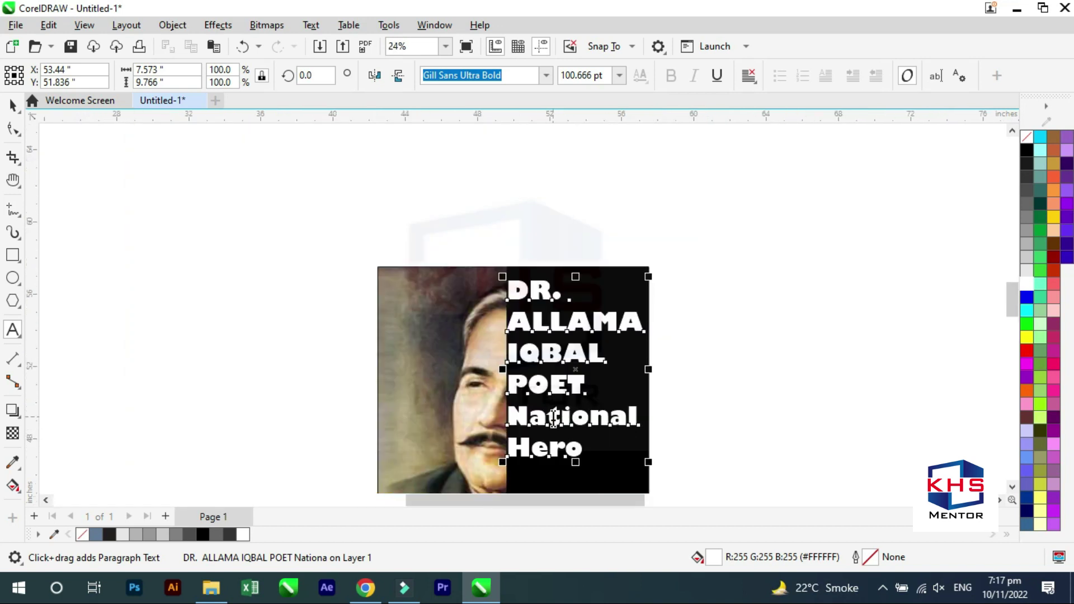
key("ctrl+a")
key("shift+F3")
Make the whole title uppercase and centre it vertically on the black panel
key("Escape")
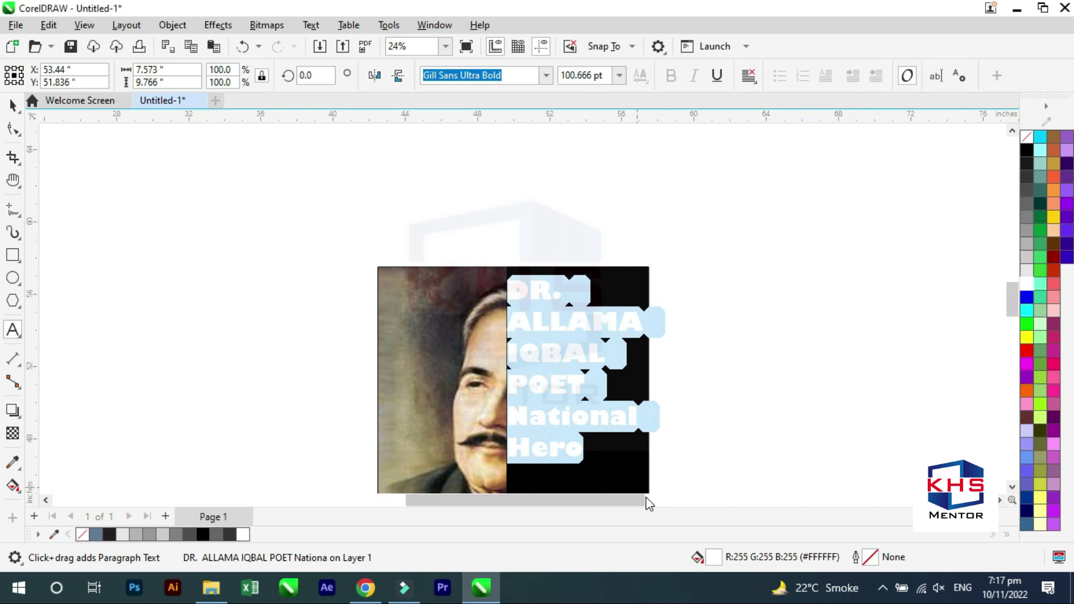
key("ctrl+space")
left_click(634, 479, "shift")
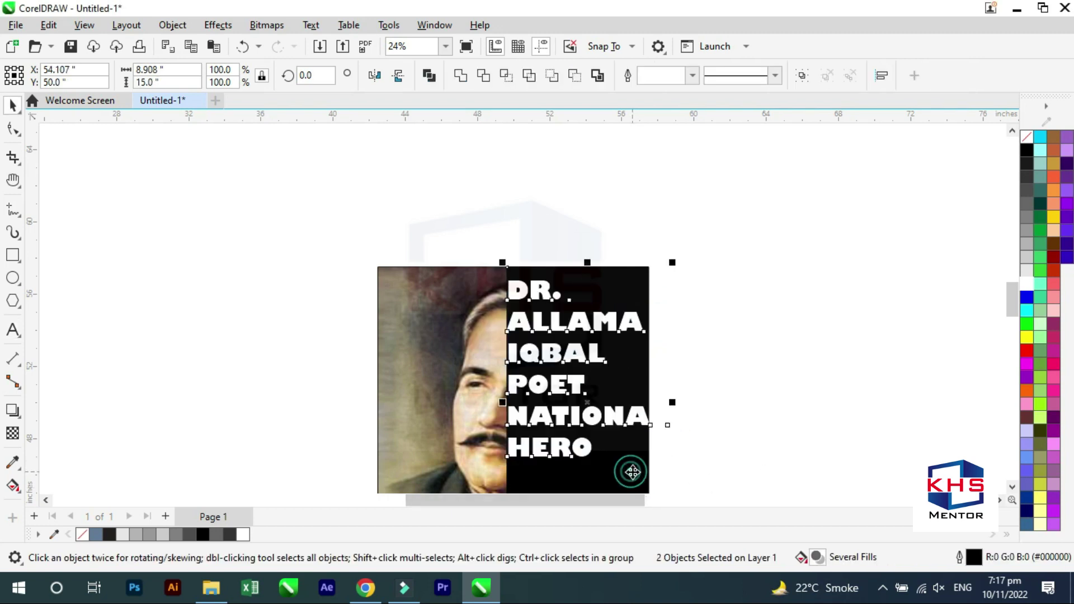
key("e")
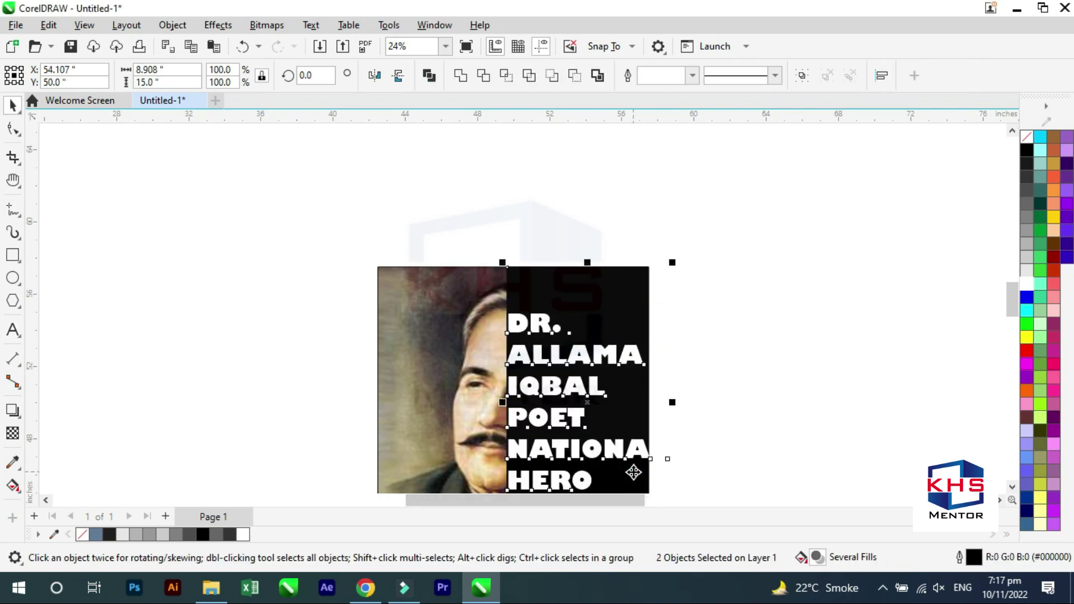
key("shift+F2")
left_click(633, 472)
Shrink the title slightly, re-centre it on the panel, and trim the letters from the panel
left_click(565, 252)
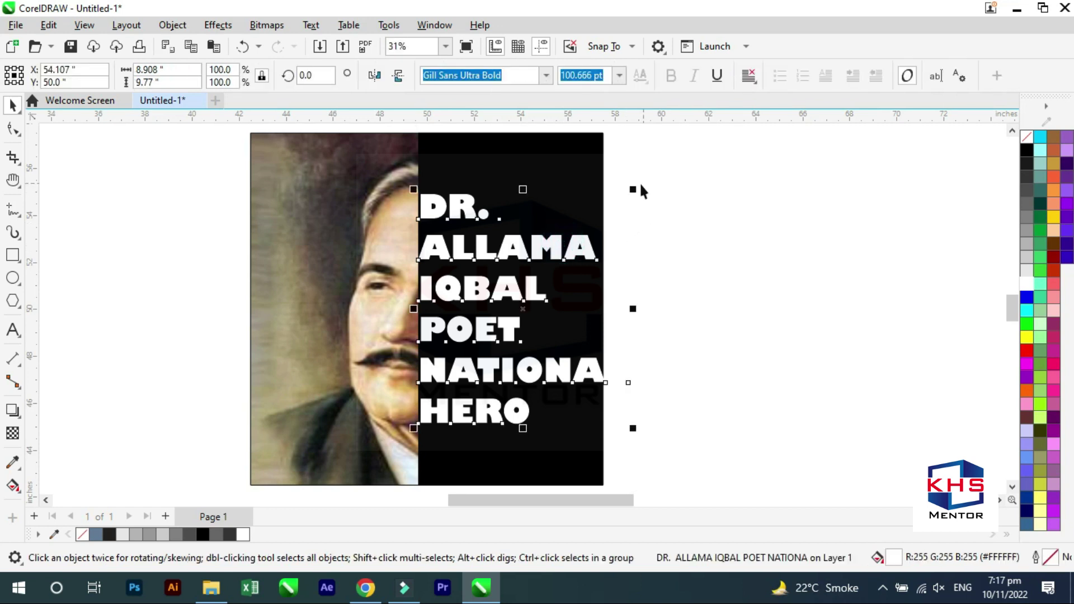
left_click_drag(635, 188, 617, 203)
left_click(553, 215, "shift")
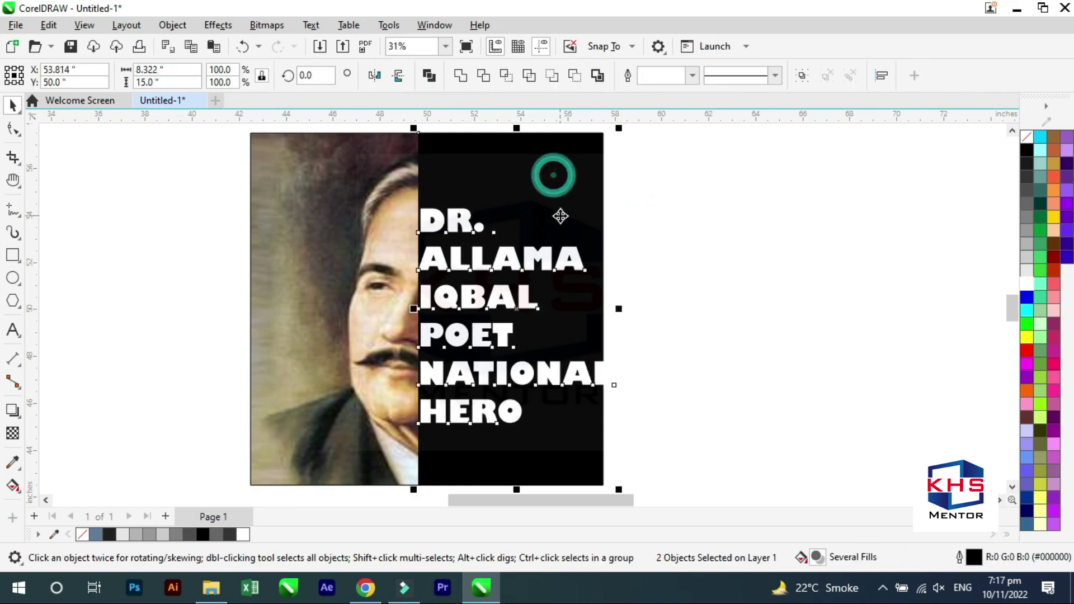
key("e")
left_click(707, 258)
left_click(458, 258)
left_click(516, 173, "shift")
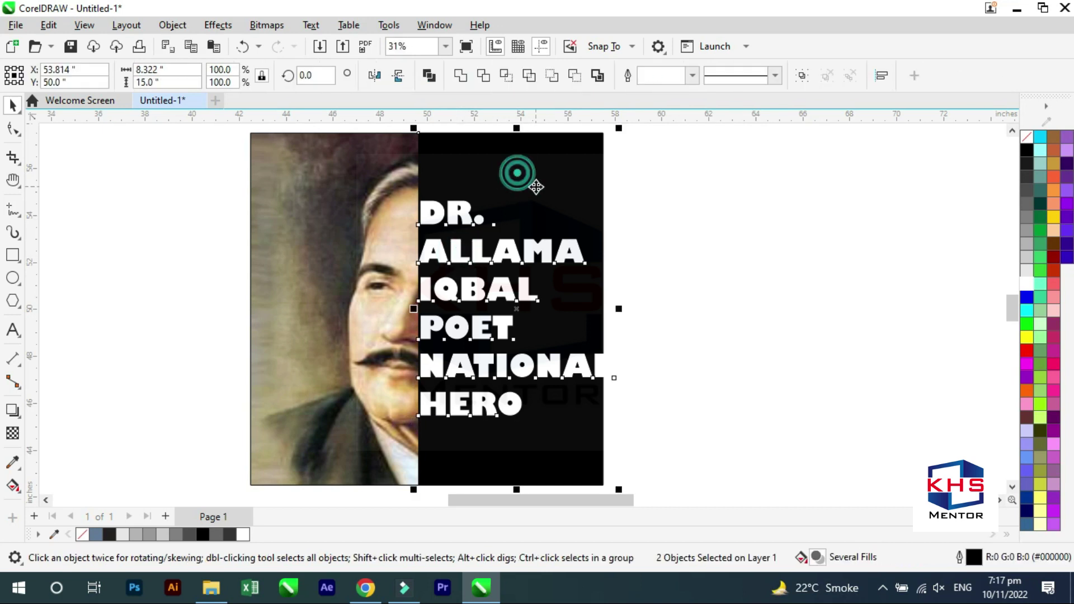
left_click(483, 74)
Undo the trim, then resize the title and nudge it up within the panel
left_click_drag(511, 251, 842, 230)
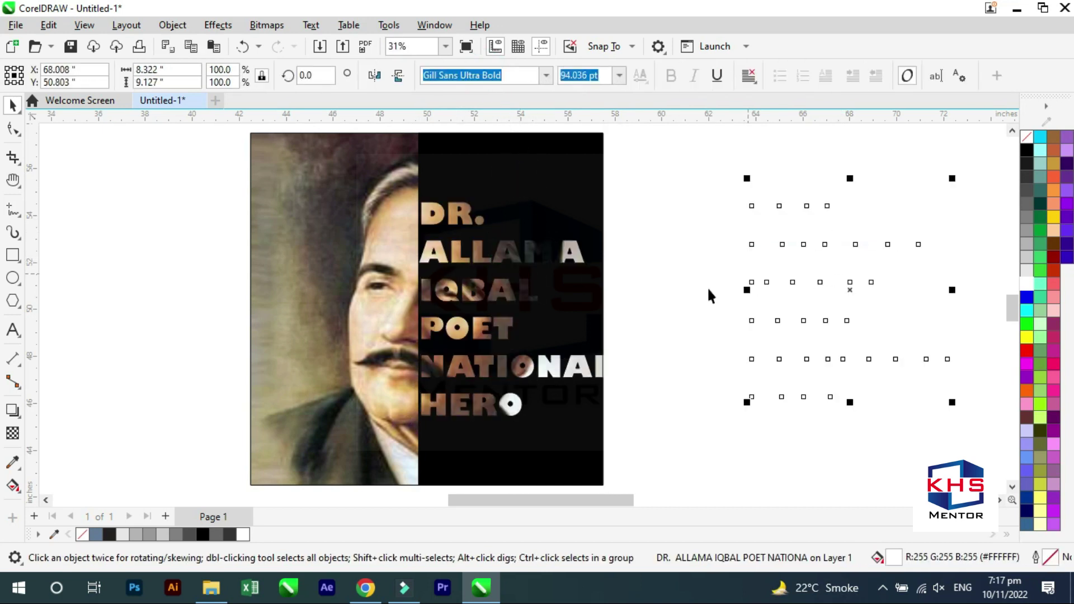
key("ctrl+z")
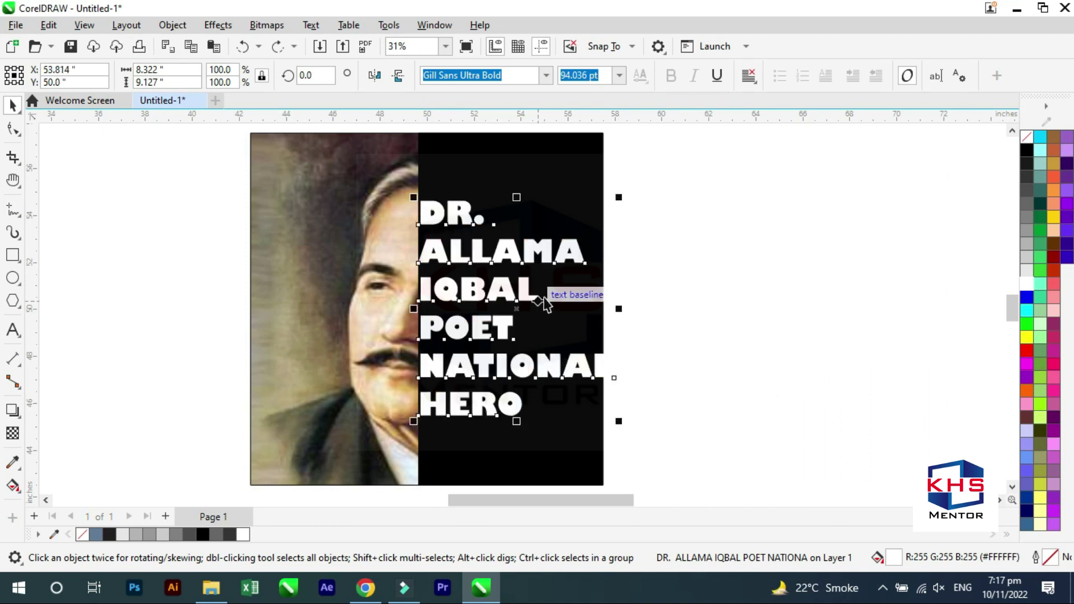
key("ctrl+z")
left_click_drag(676, 190, 295, 453)
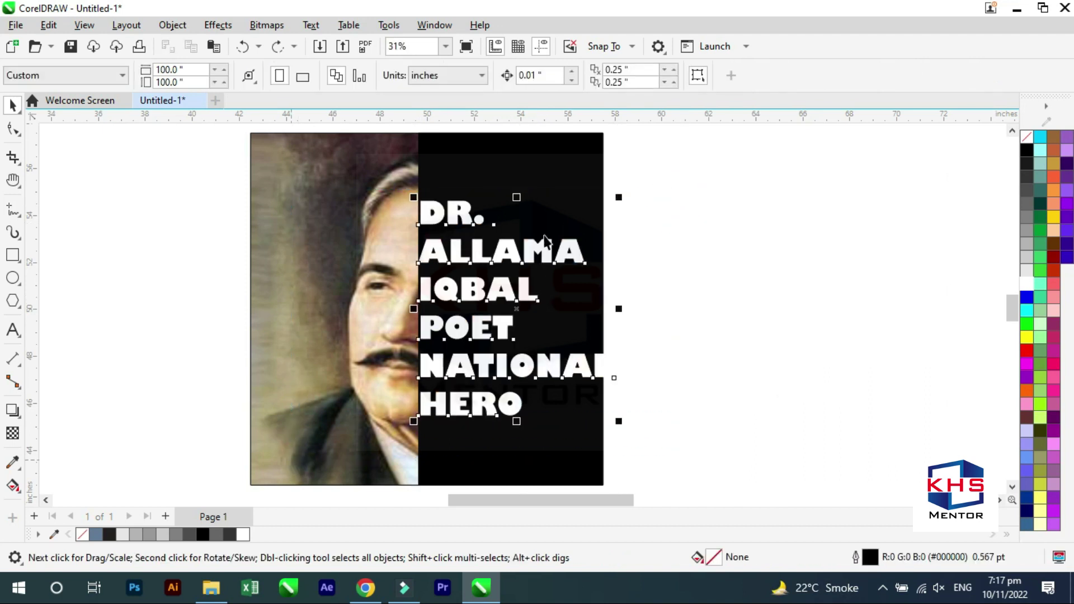
left_click_drag(623, 198, 597, 223)
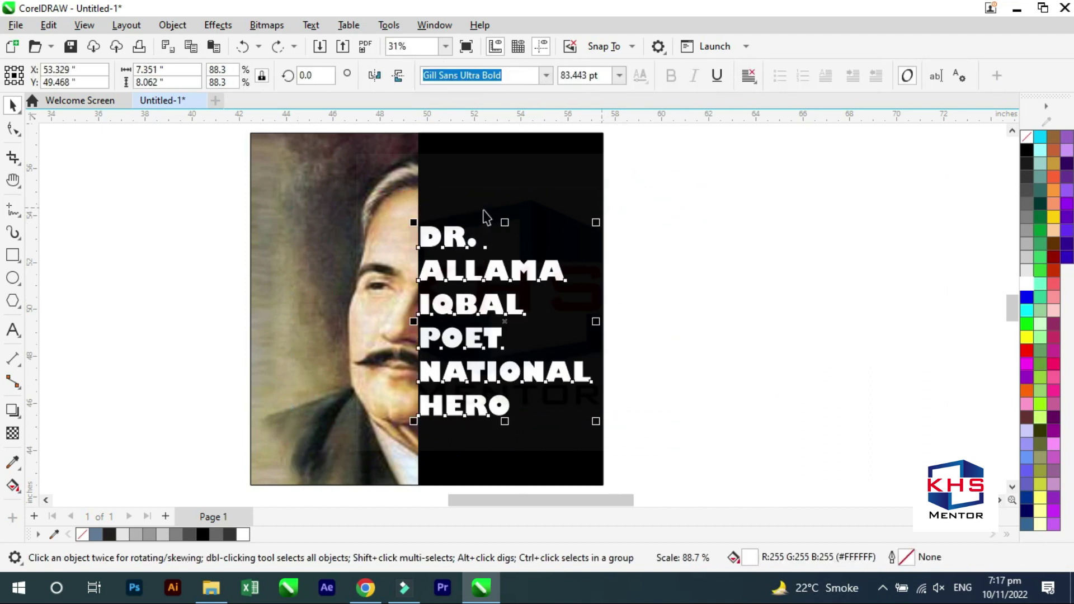
left_click(480, 198, "shift")
left_click_drag(481, 198, 510, 149)
Trim the title letters out of the black panel and colour the set-aside text red
left_click(503, 209)
left_click(520, 161, "shift")
left_click(503, 75)
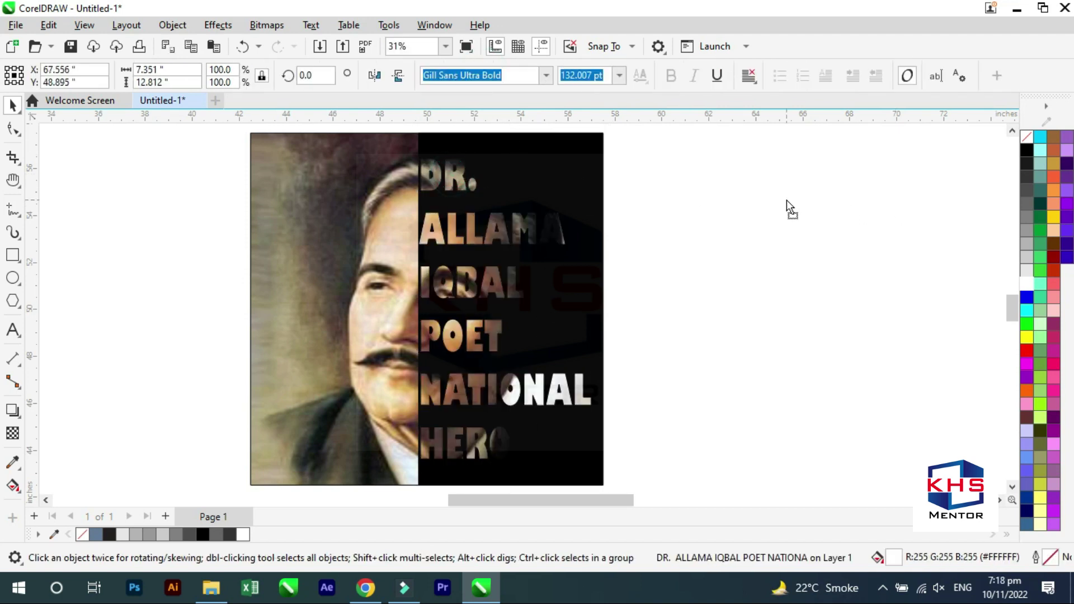
left_click(730, 230)
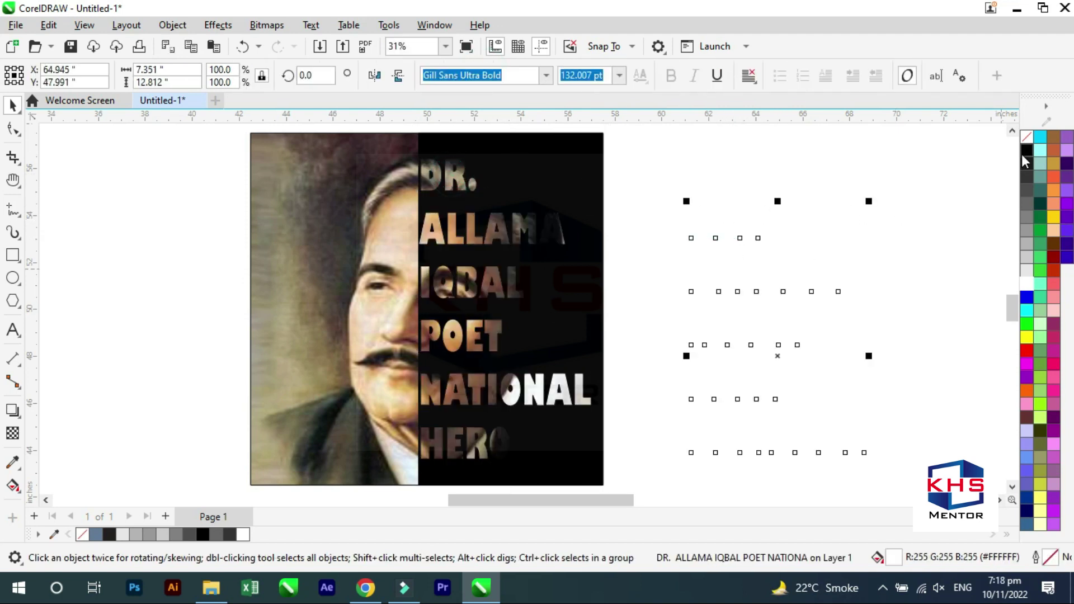
key("Escape")
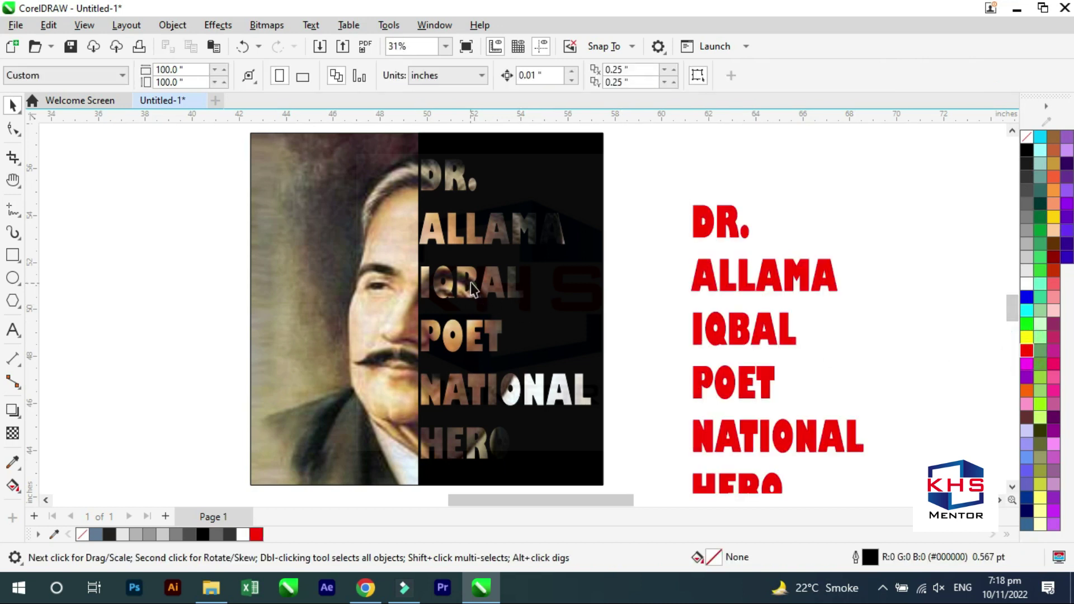
key("F5")
Draw a tall unfilled rectangle over the portrait's left half and select it
scroll(272, 178, "down", 1)
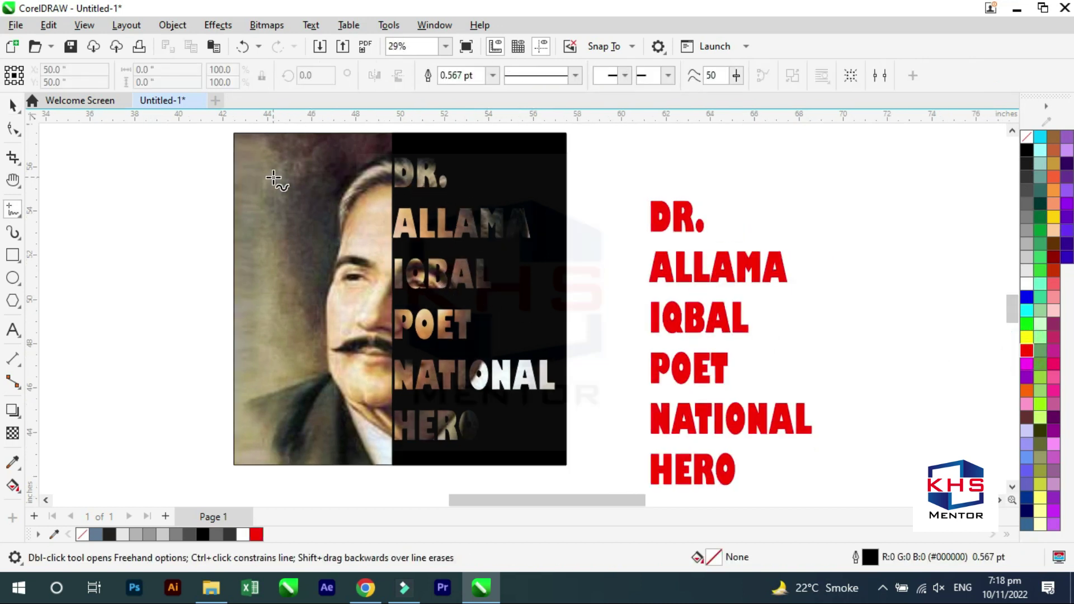
key("F6")
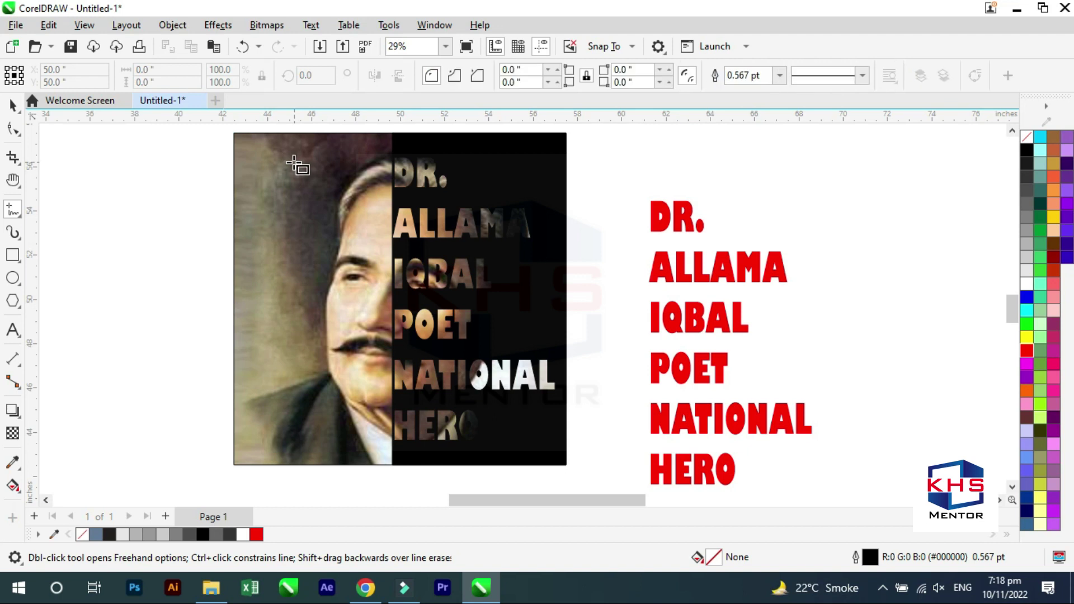
mouse_move(255, 147)
left_mouse_down()
mouse_move(407, 421)
mouse_move(393, 421)
left_mouse_up()
key("space")
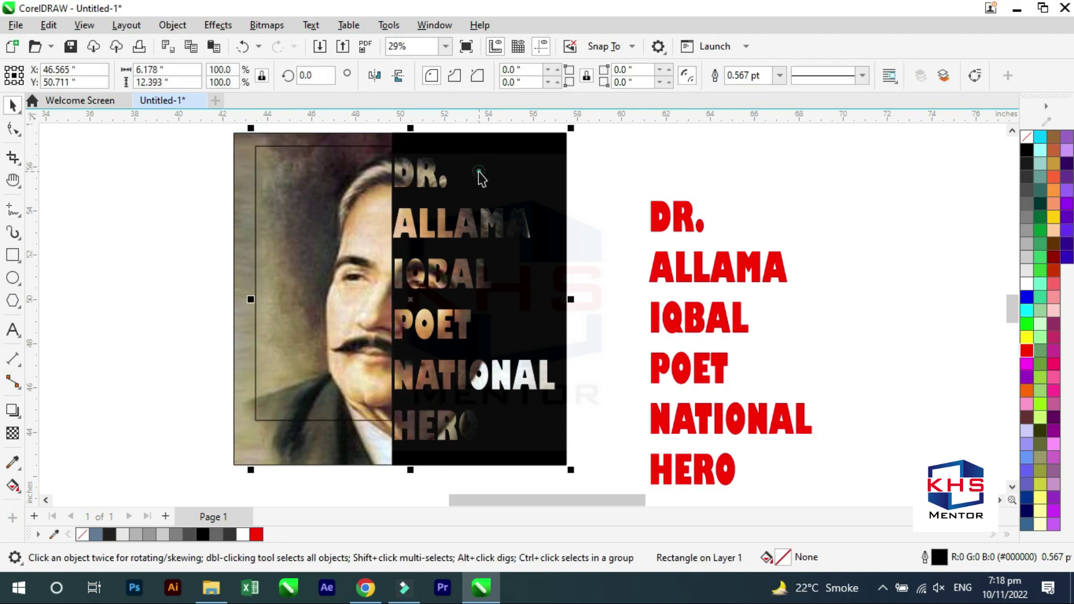
left_click(481, 172, "shift")
key("Escape")
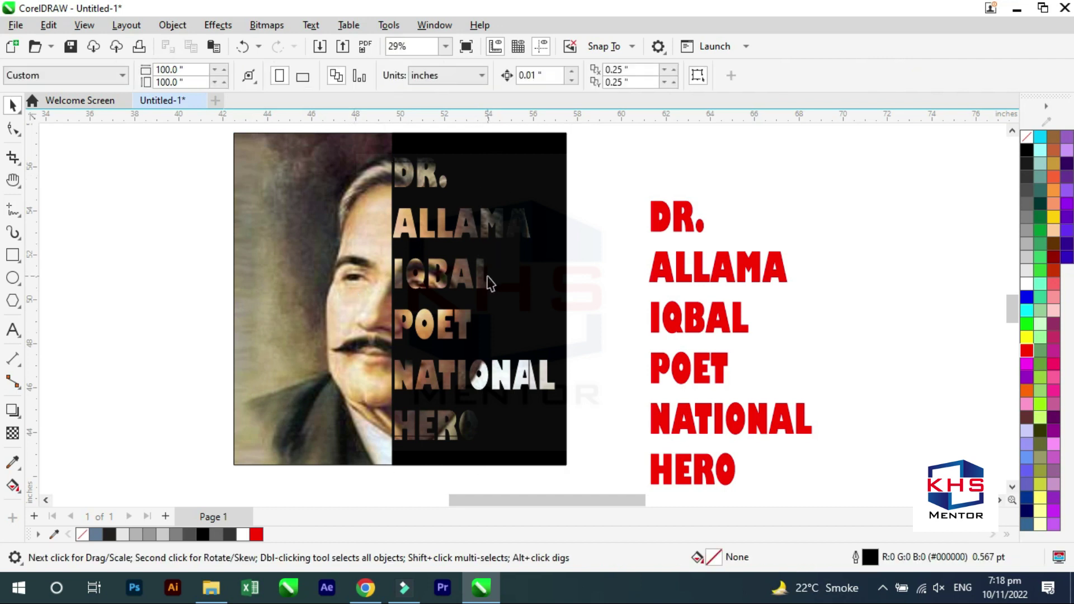
key("Tab")
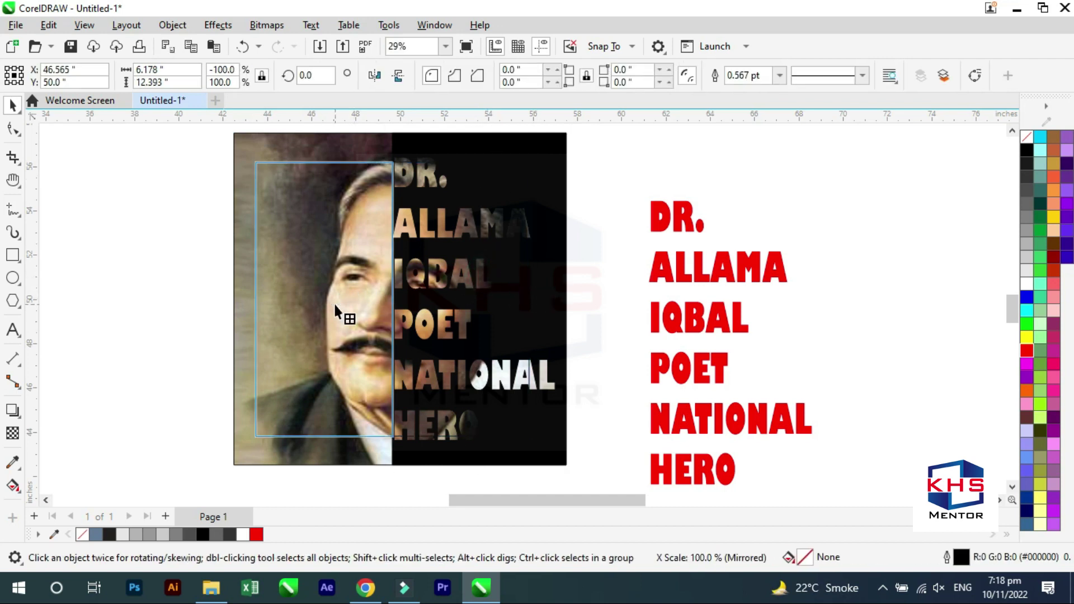
left_click(336, 311)
key("Escape")
left_click(257, 297)
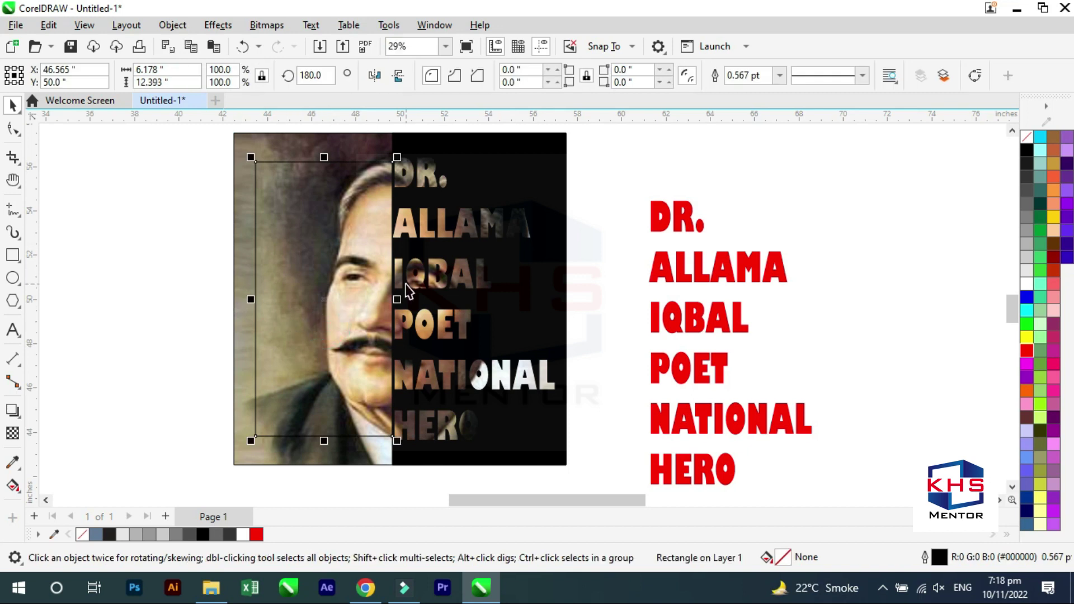
Set the rectangle's outline to 20 pt with Behind fill, via 3 and 10 pt tries
key("F12")
type("3")
left_click(580, 351)
left_click(666, 403)
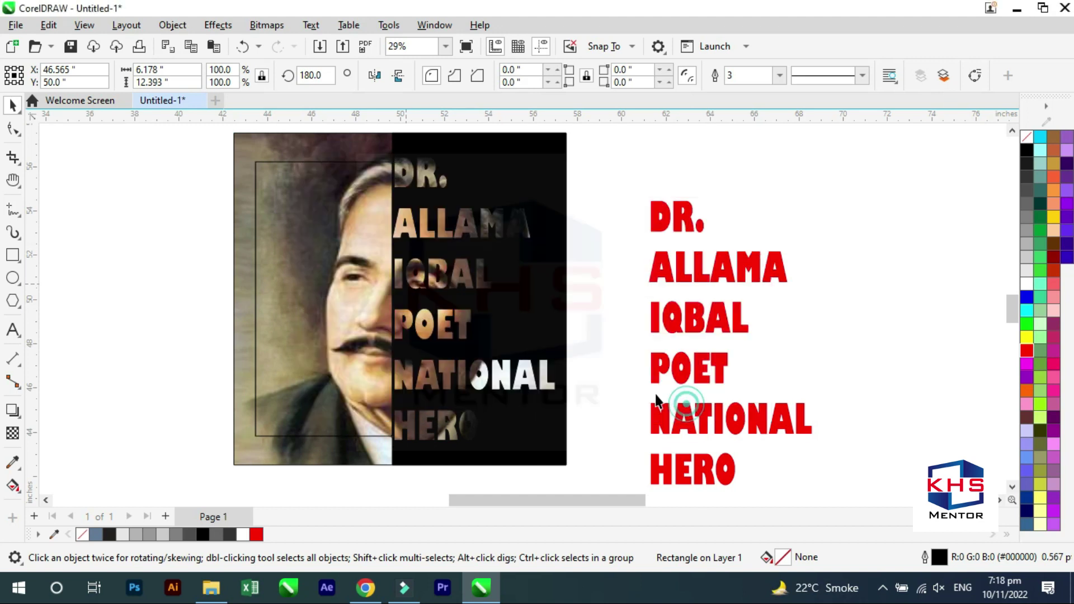
key("F12")
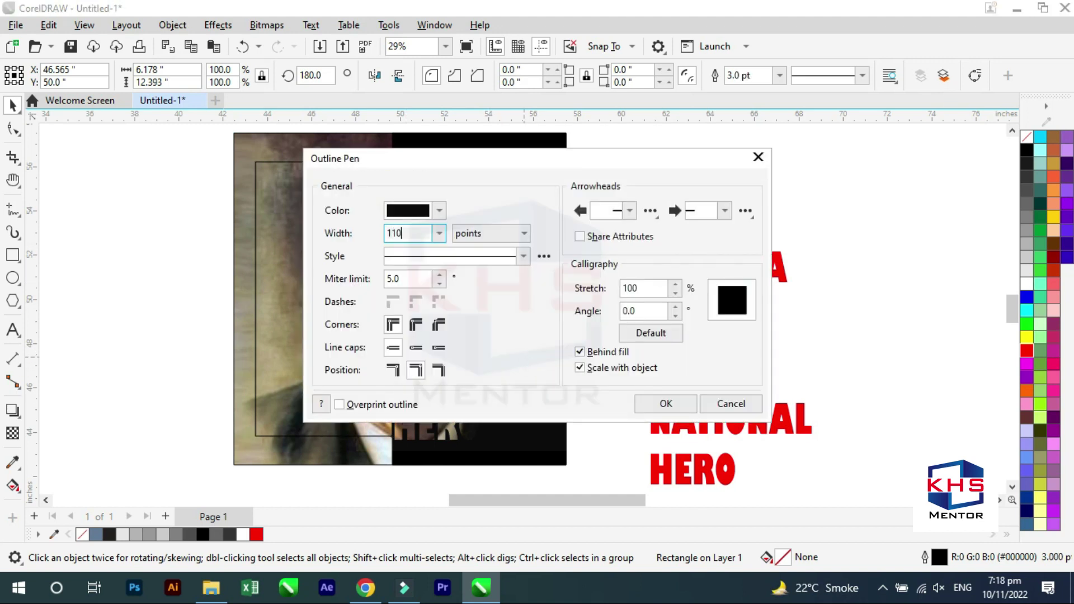
key("Return")
type("10")
key("Return")
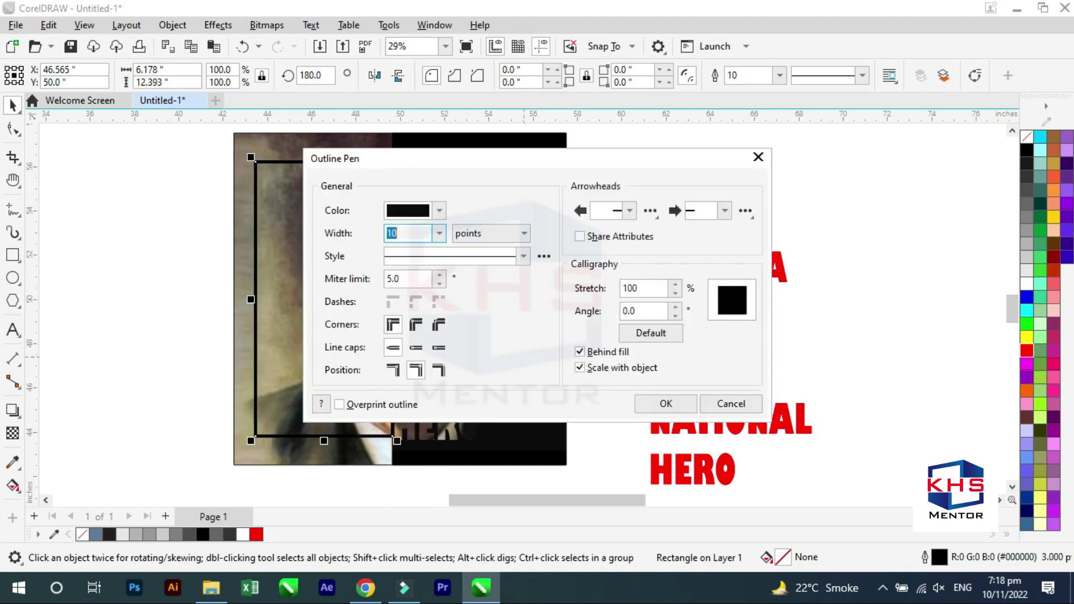
type("20")
key("Return")
key("Return")
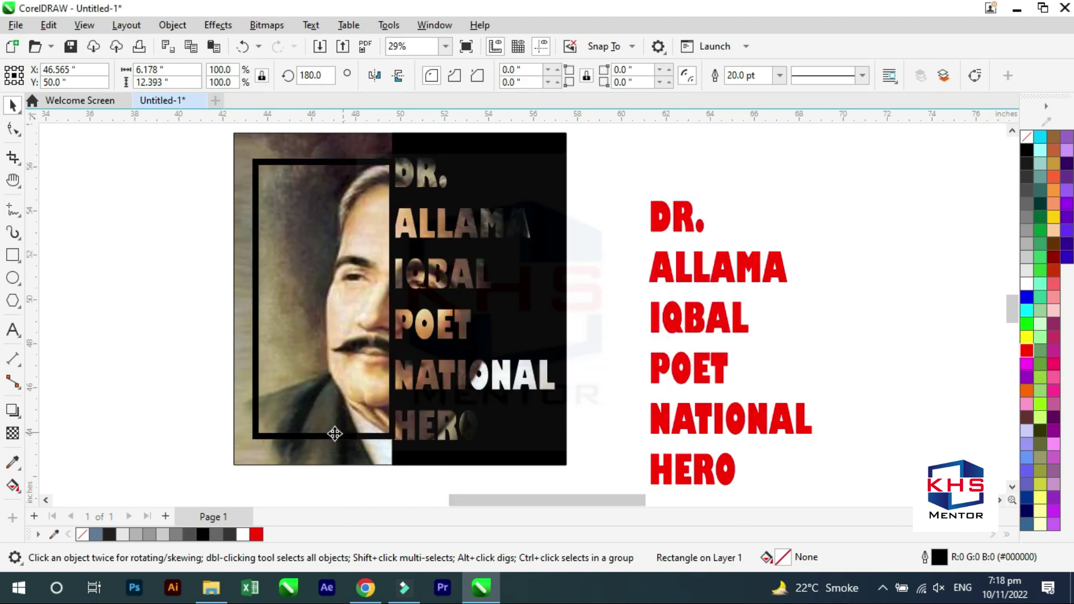
left_click(323, 435)
left_click(367, 182)
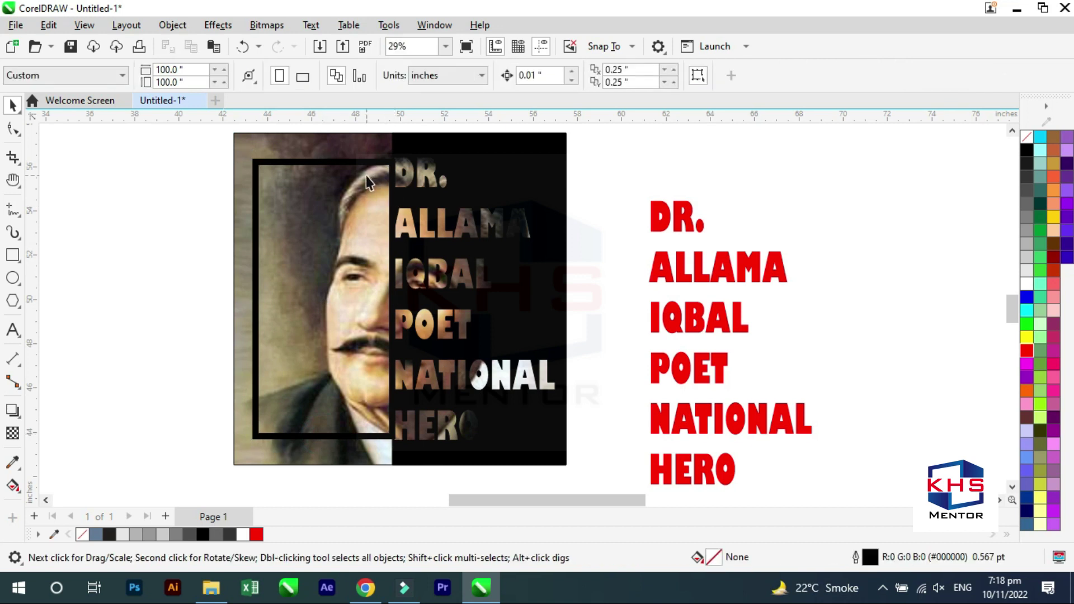
left_click(368, 164)
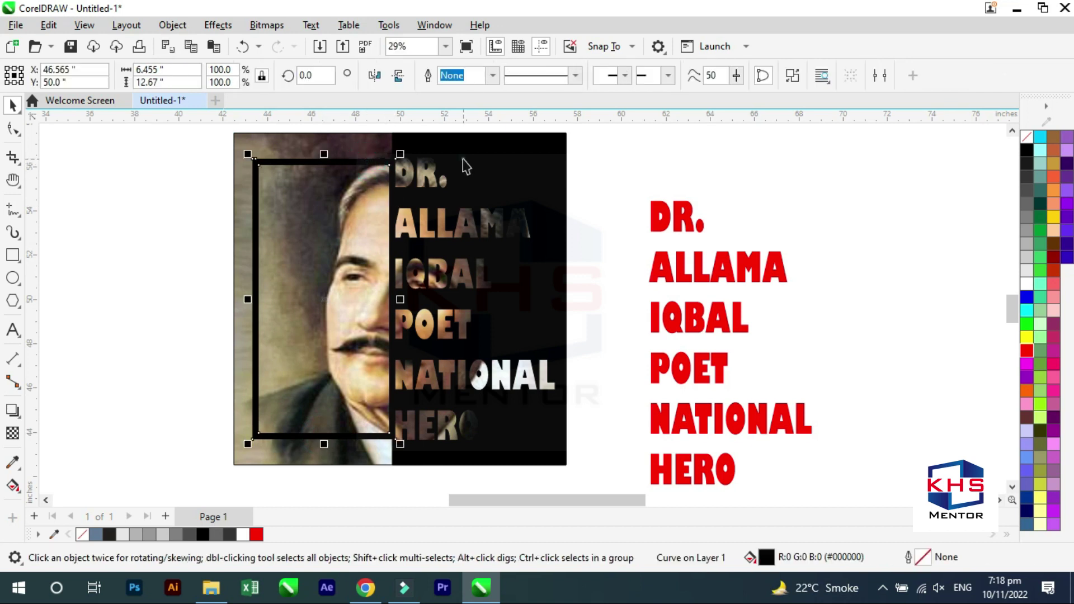
left_click(1027, 283)
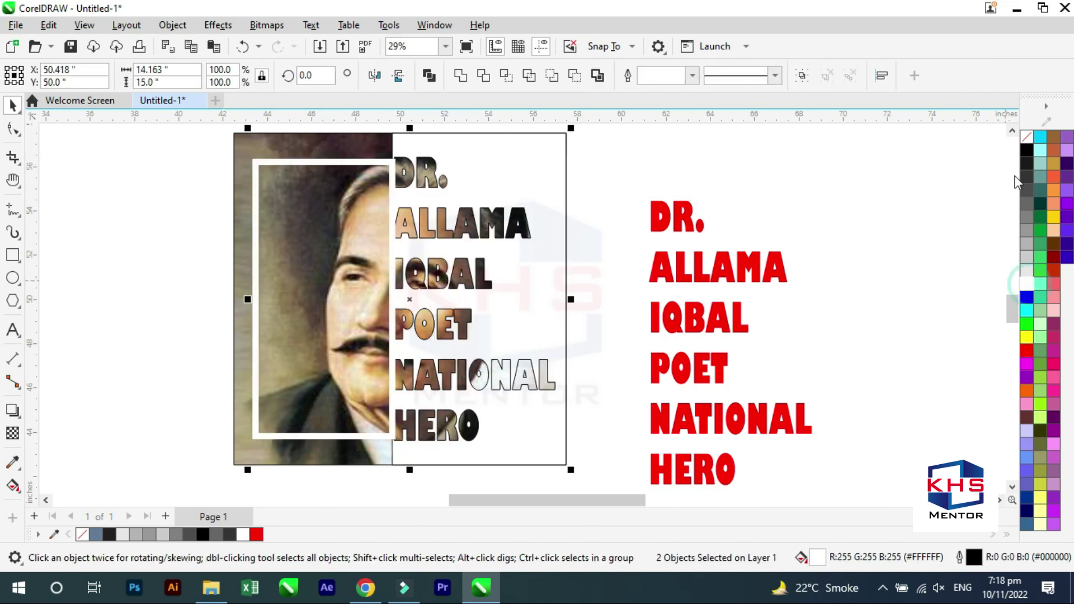
left_click(1028, 147)
left_click(637, 174)
scroll(485, 255, "down", 2)
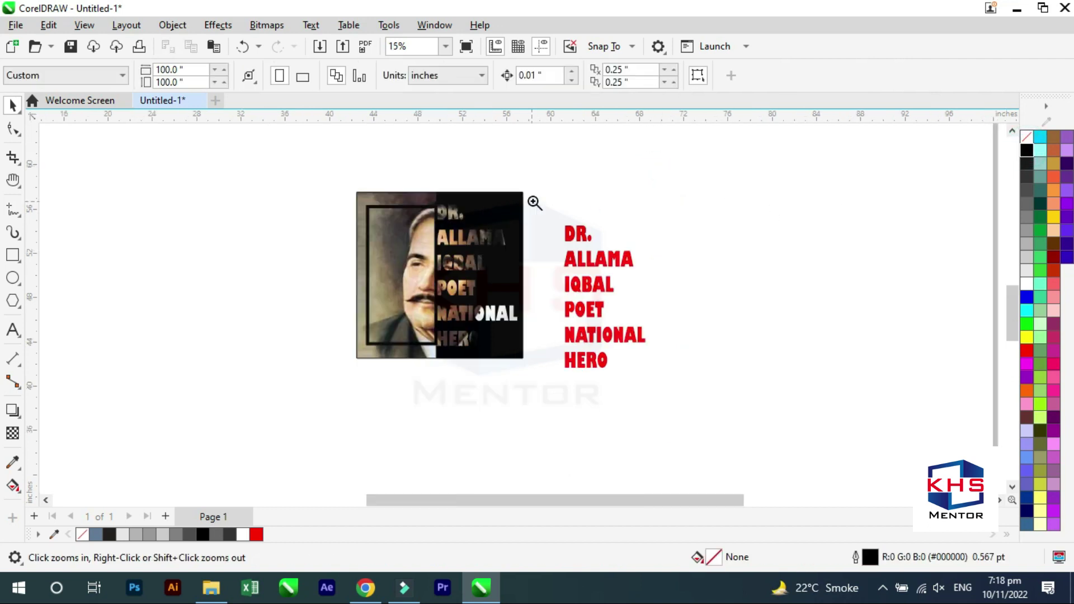
scroll(279, 358, "up", 2)
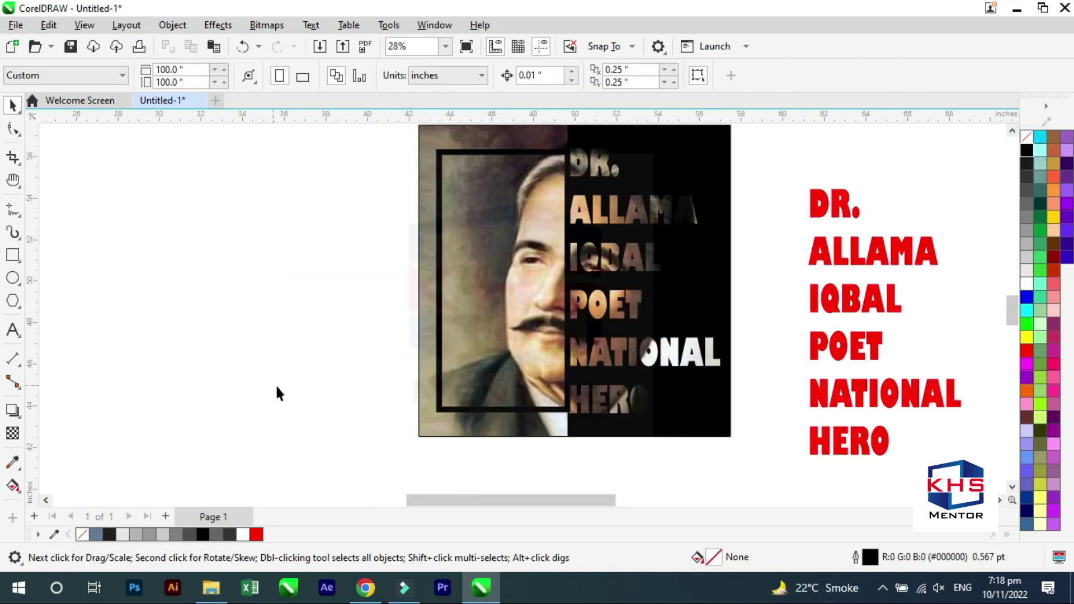
Cut a circular notch into the panel's top-right corner with an ellipse-tool circle
left_click_drag(110, 203, 263, 384)
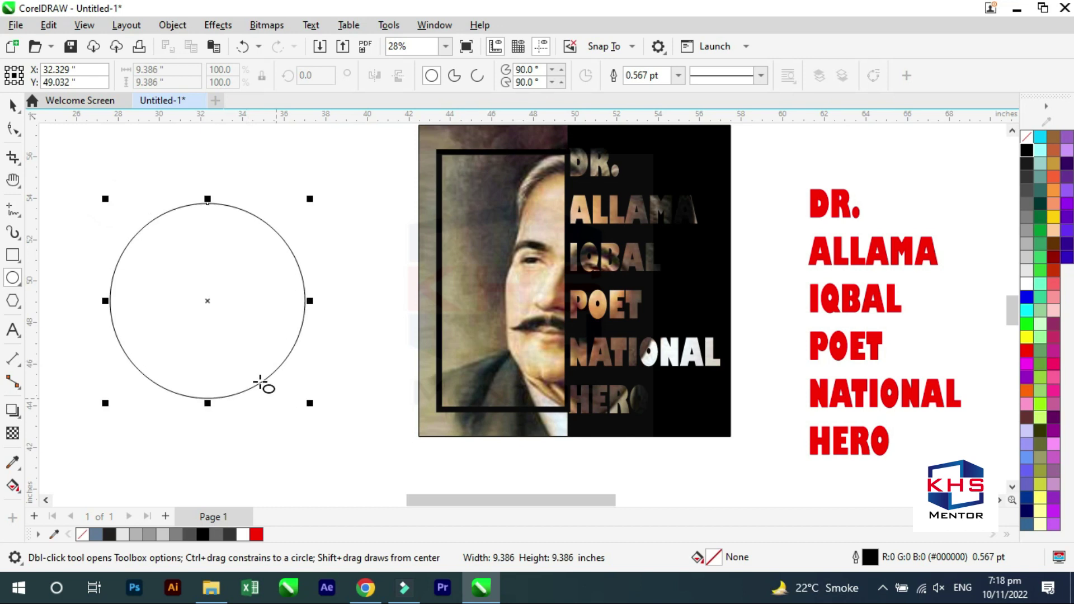
key("space")
left_click_drag(719, 214, 727, 185)
left_click(715, 230, "shift")
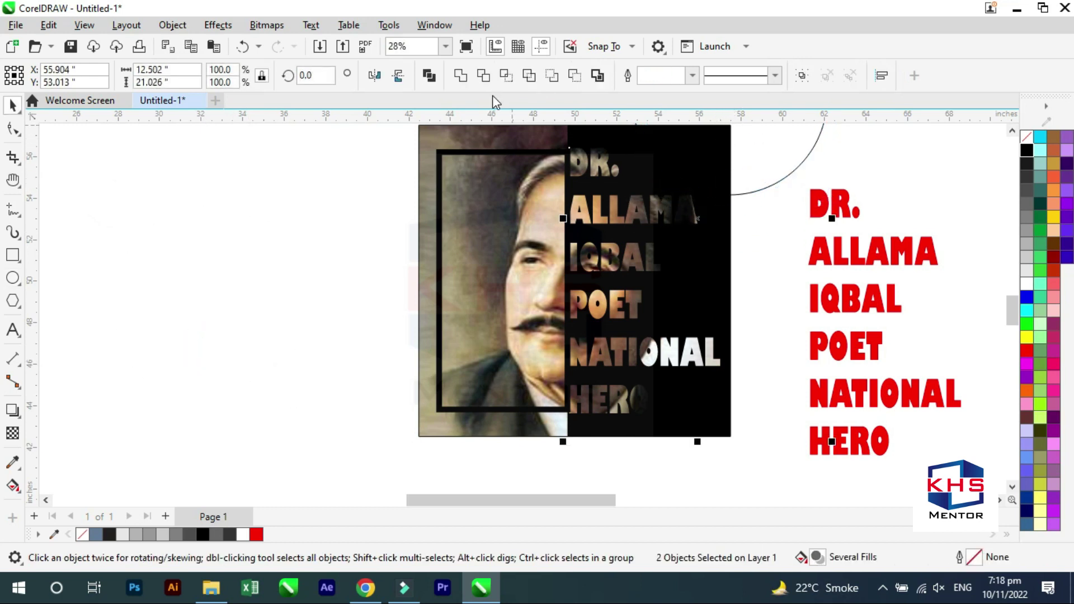
left_click(484, 74)
Move the circle toward the bottom-right corner, shrink it to about 72 percent, and delete a leftover circle
left_click(643, 135)
mouse_move(730, 193)
left_mouse_down()
mouse_move(762, 492)
mouse_move(741, 461)
left_mouse_up()
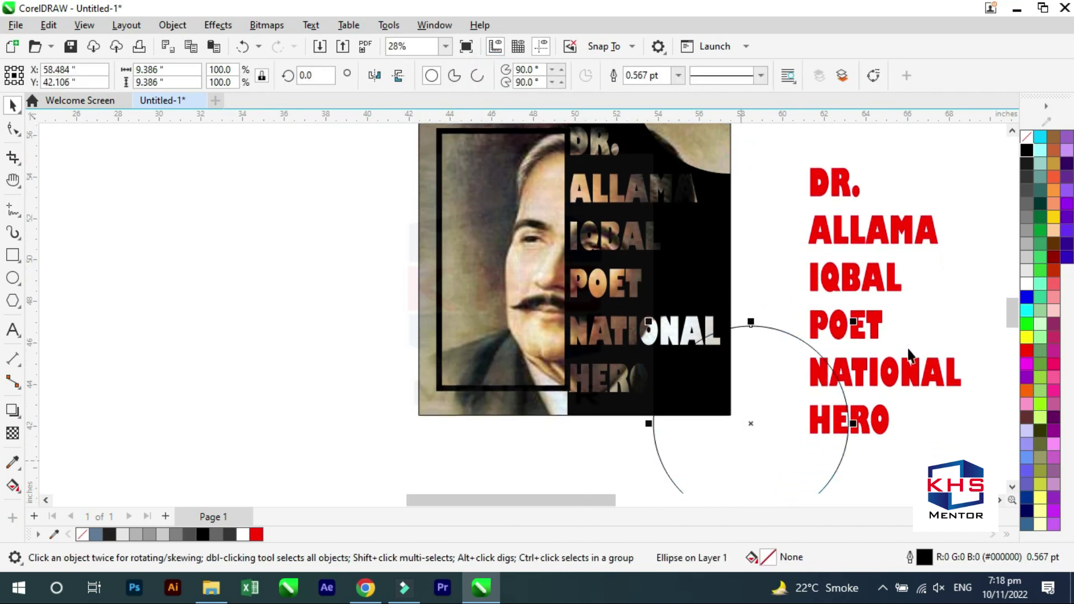
left_click_drag(864, 327, 807, 383)
left_click_drag(752, 439, 743, 420)
left_click(711, 279, "shift")
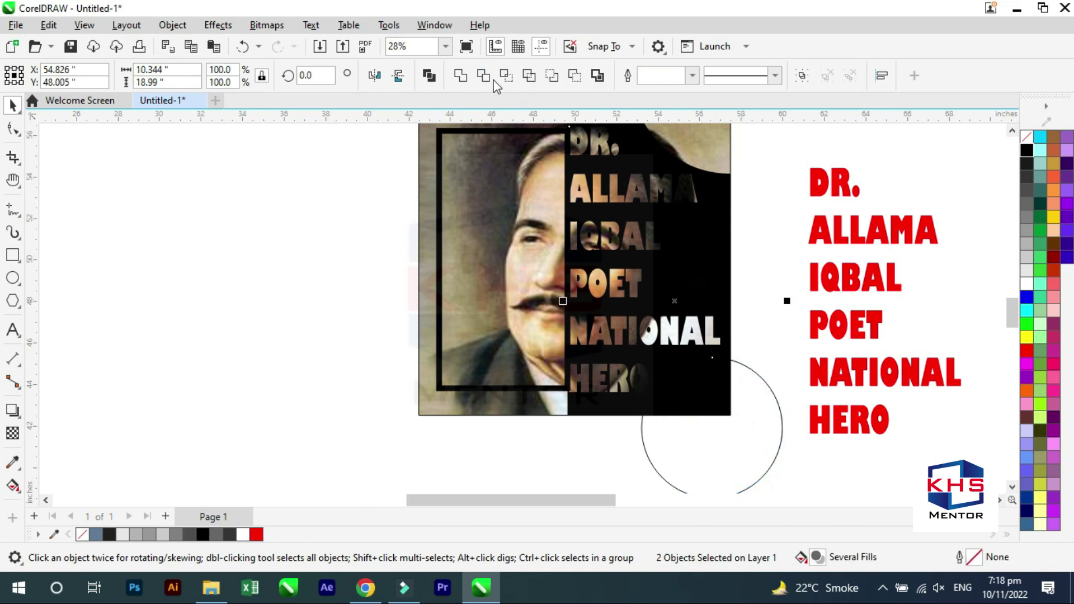
key("Escape")
left_click(741, 419)
key("Delete")
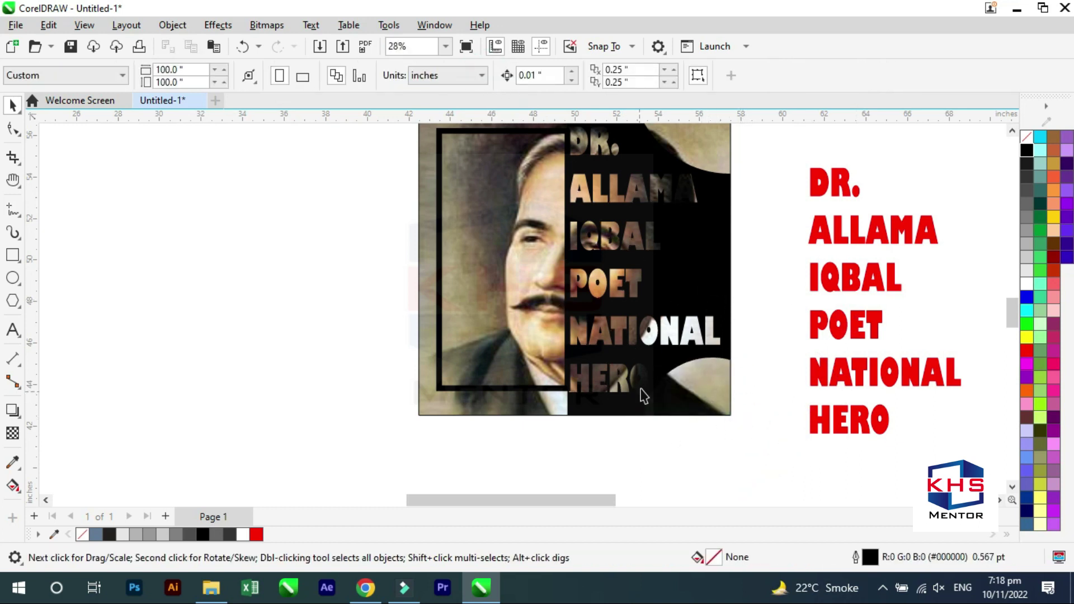
Try a white fill on the photo-filled title text, then undo it
left_click(666, 372)
left_click(1029, 282)
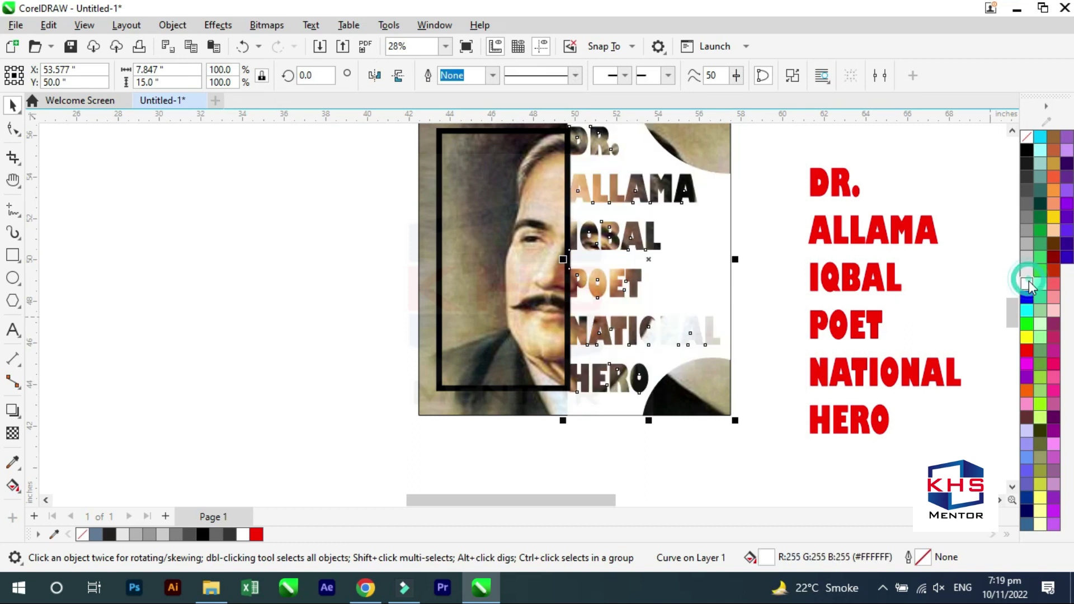
key("ctrl+z")
key("ctrl+z")
key("ctrl+z")
Cut a rounded notch into the bottom-right corner, delete the leftover circle, and select the red text copy
left_click(747, 403, "shift")
left_click(792, 343)
left_click_drag(758, 398, 786, 412)
left_click(682, 360, "shift")
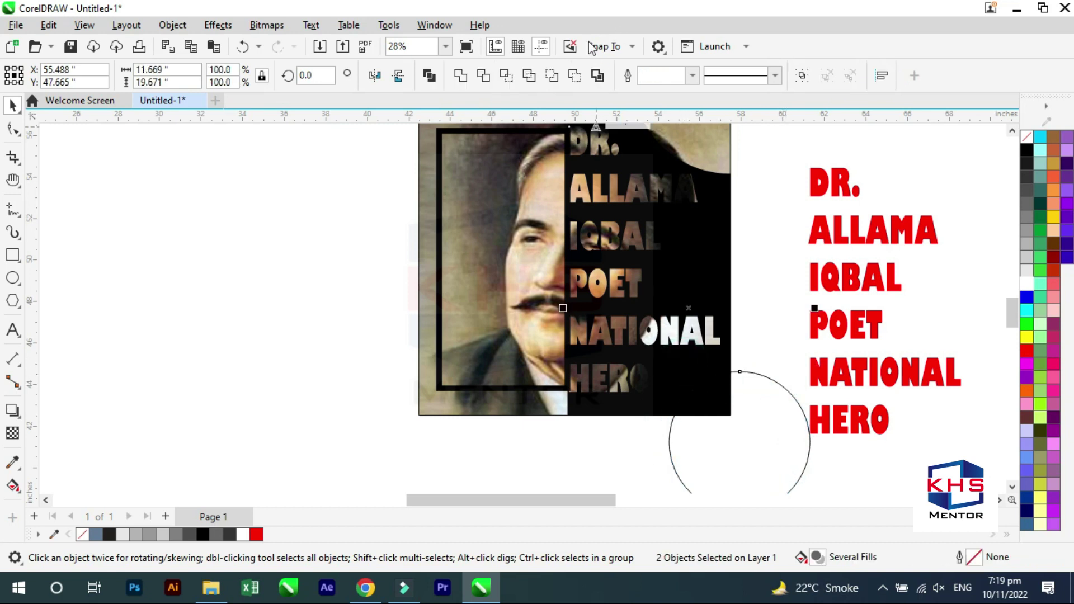
left_click(484, 75)
left_click(781, 401)
key("Delete")
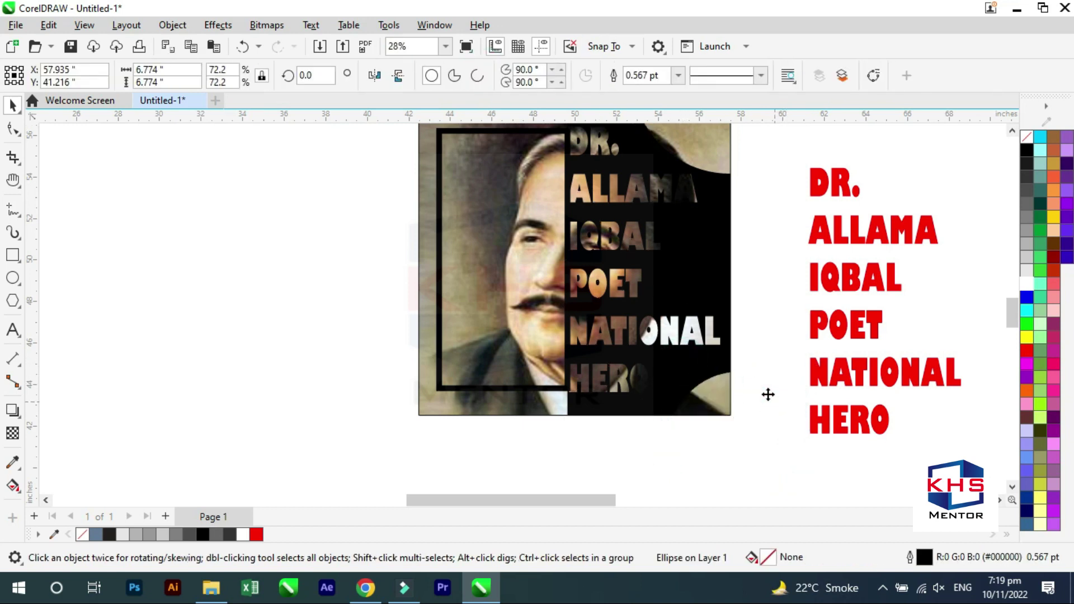
left_click(856, 222)
left_click_drag(814, 149, 559, 369)
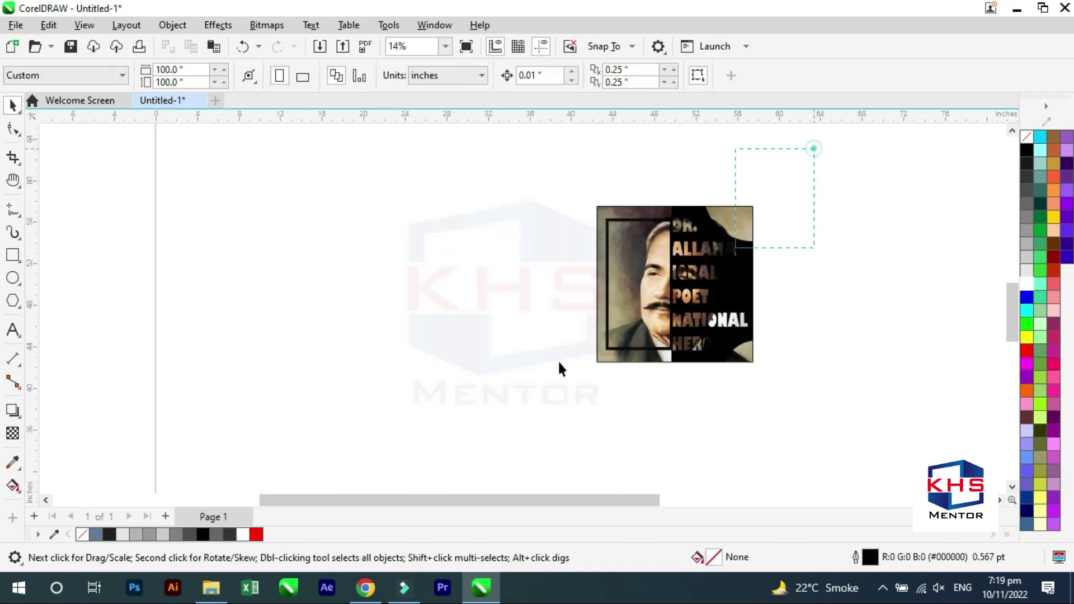
key("shift+F2")
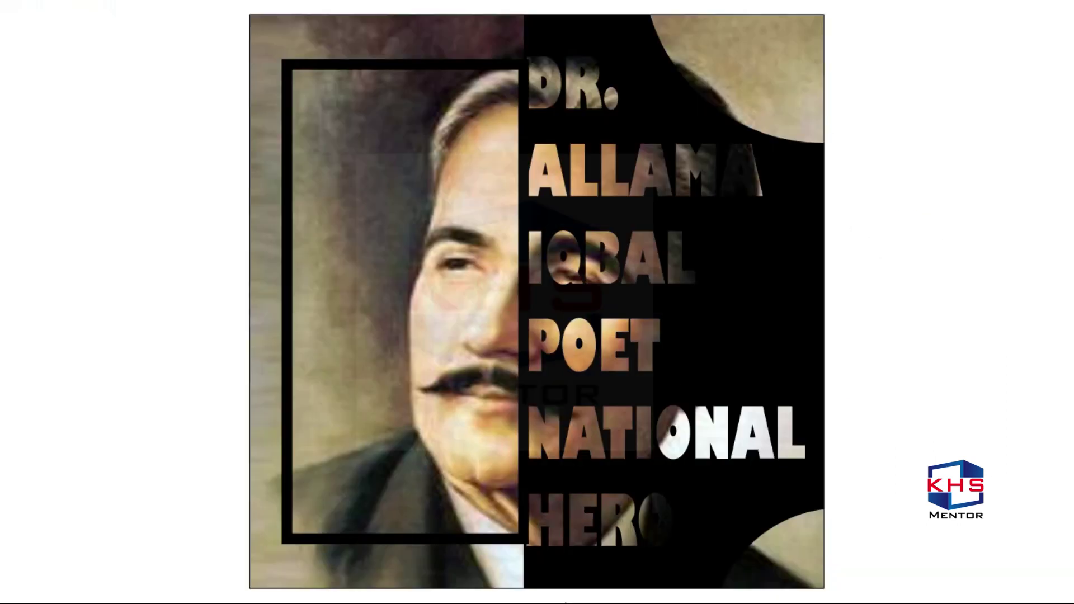